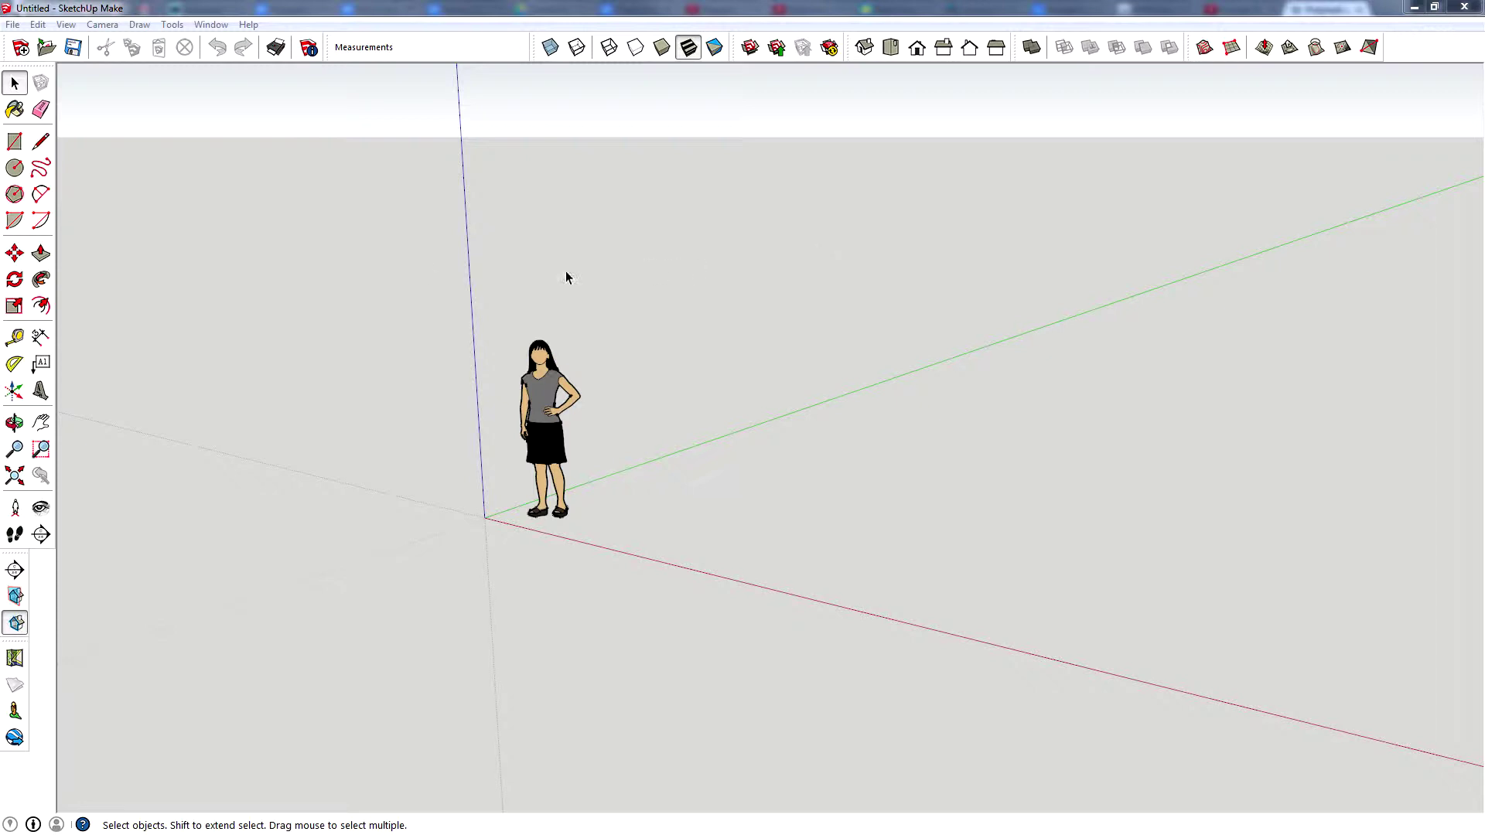
Create a new material that uses the image 001_97206-004-9B900B1A as its texture.
scroll(484, 478, "up", 1)
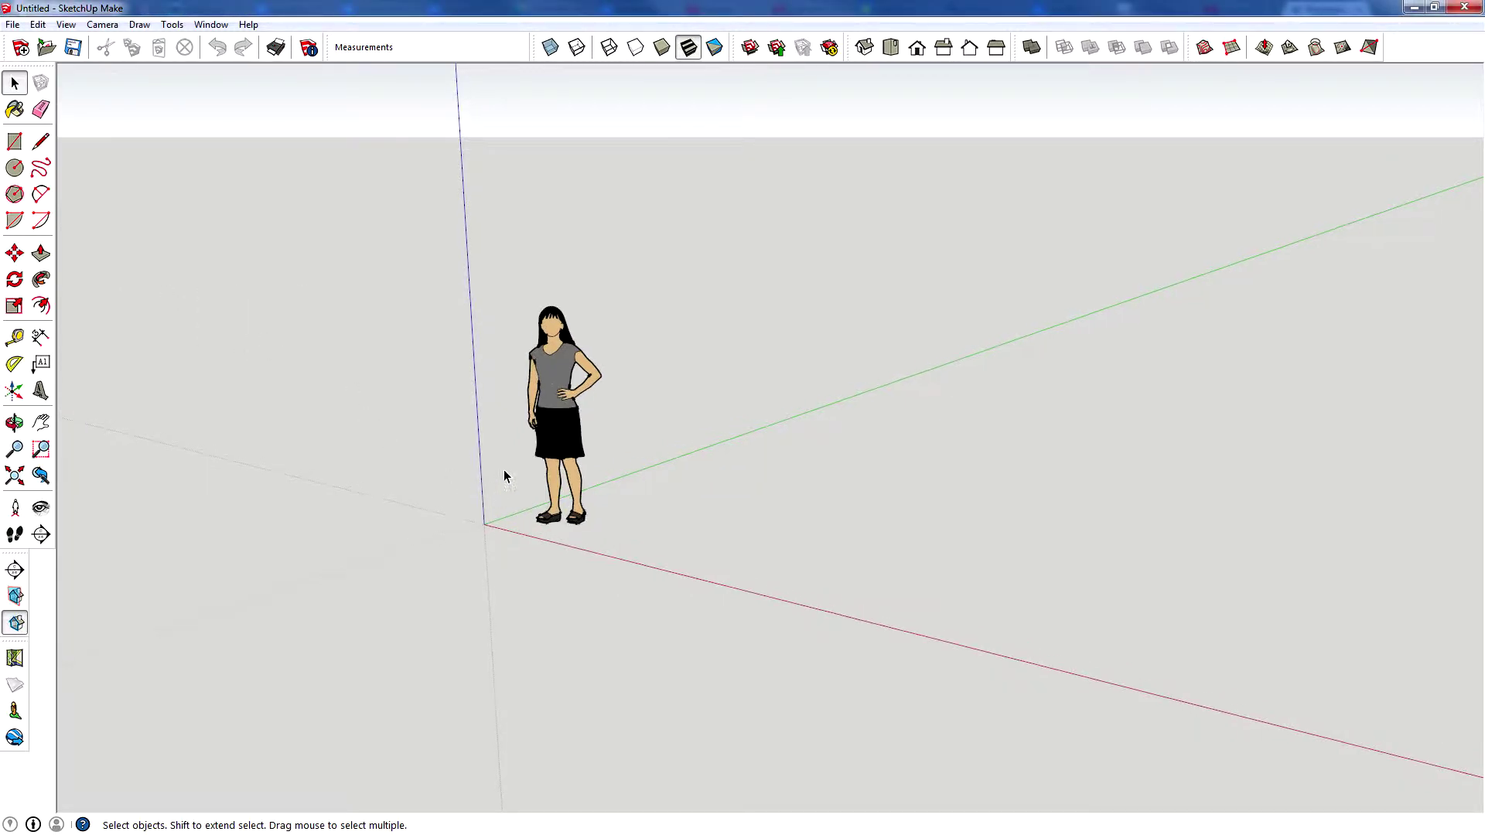
left_click(14, 111)
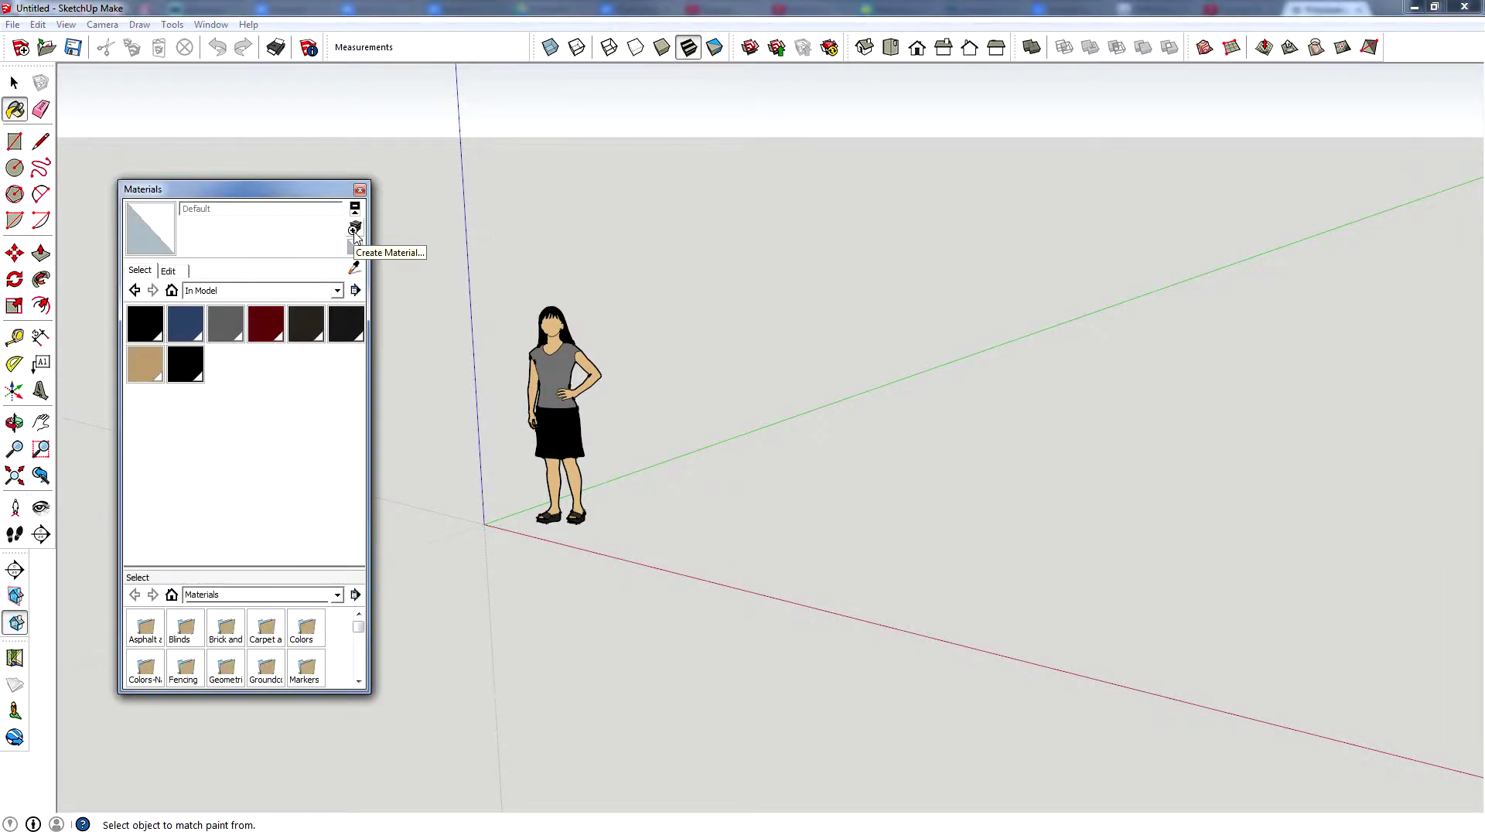
left_click(355, 230)
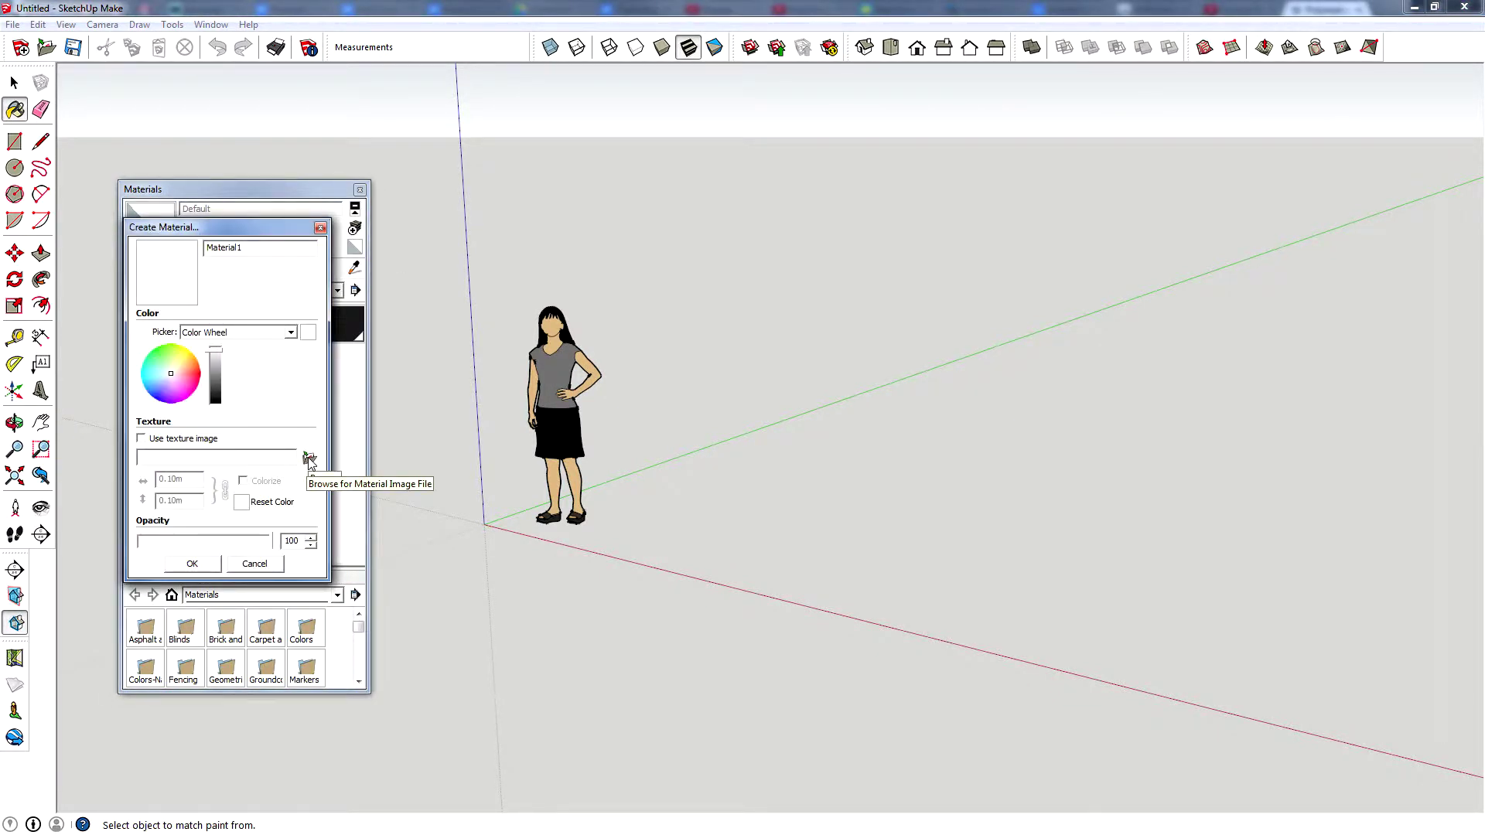
left_click(308, 459)
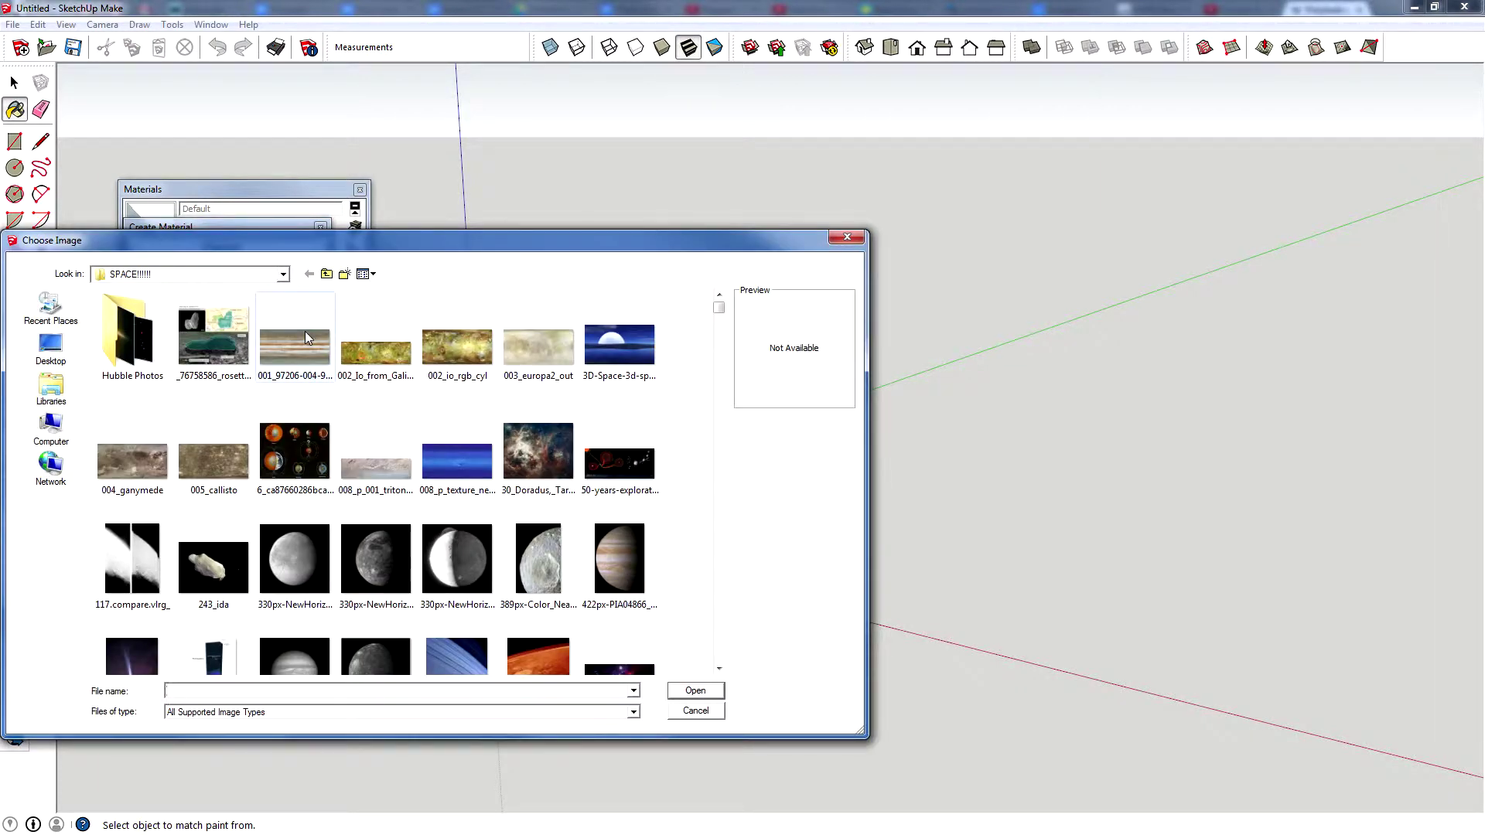
left_click(304, 331)
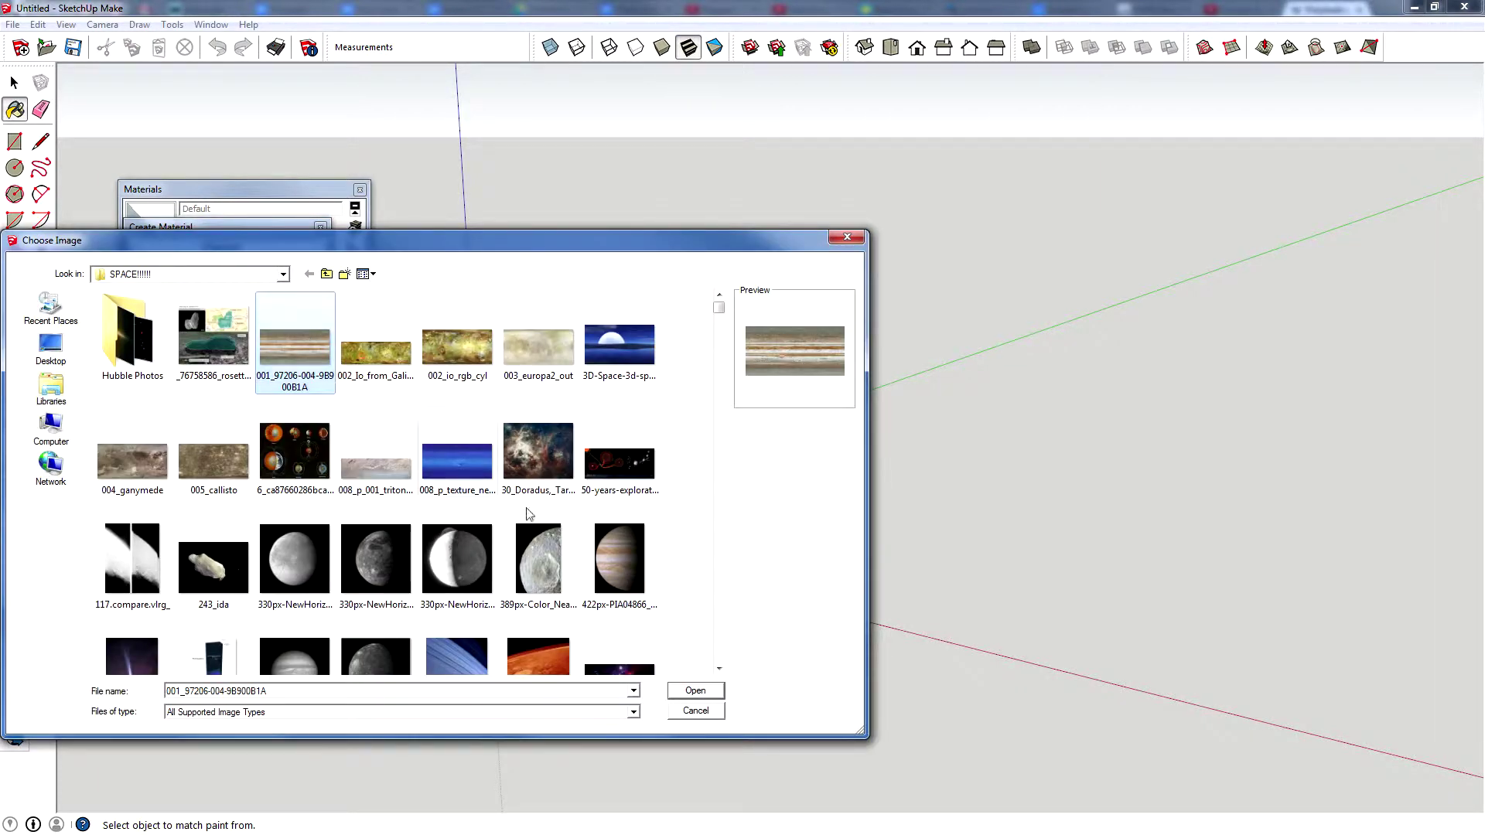
left_click(695, 690)
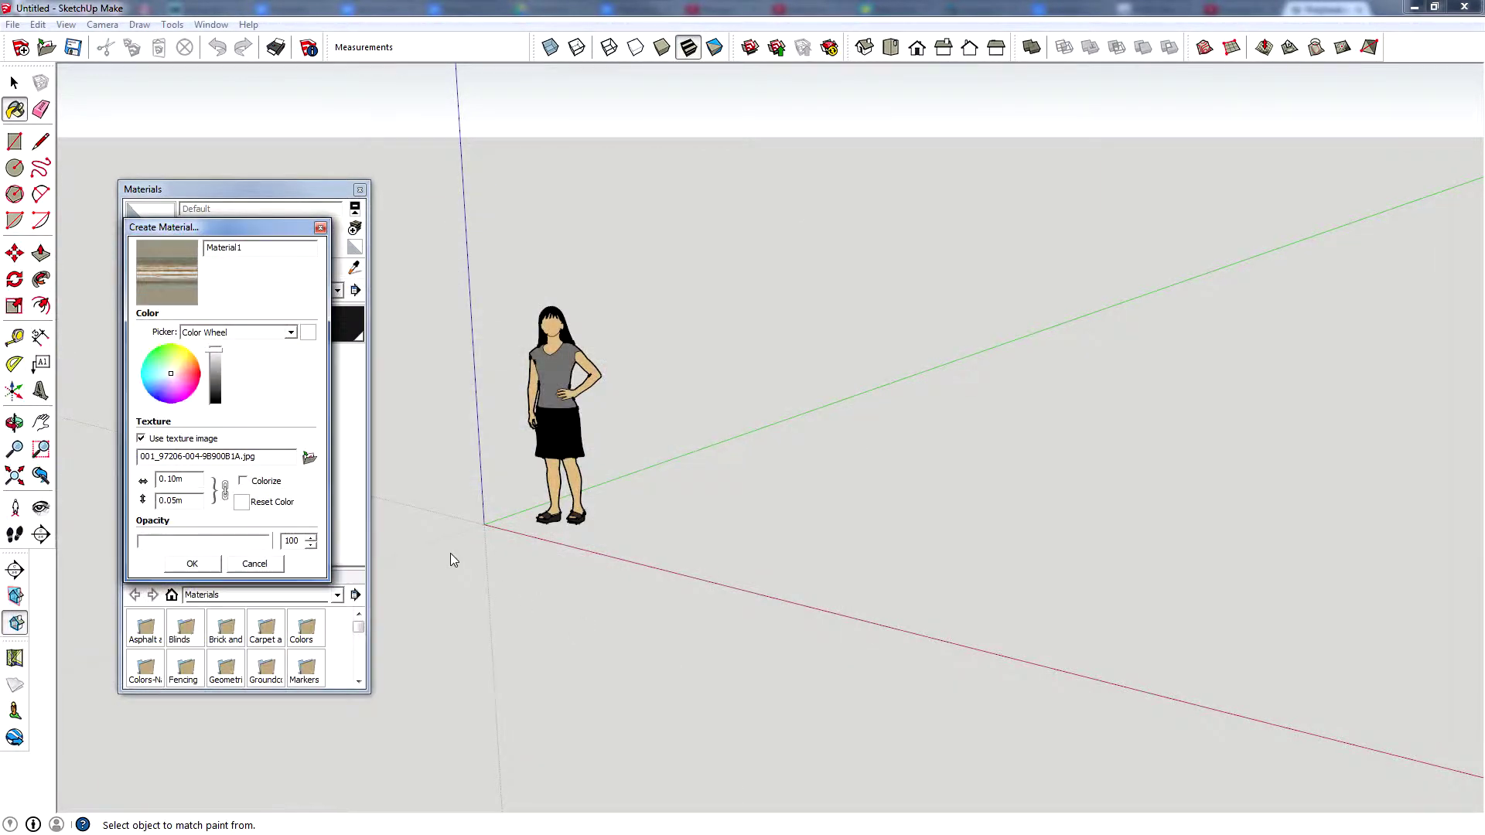
left_click(193, 564)
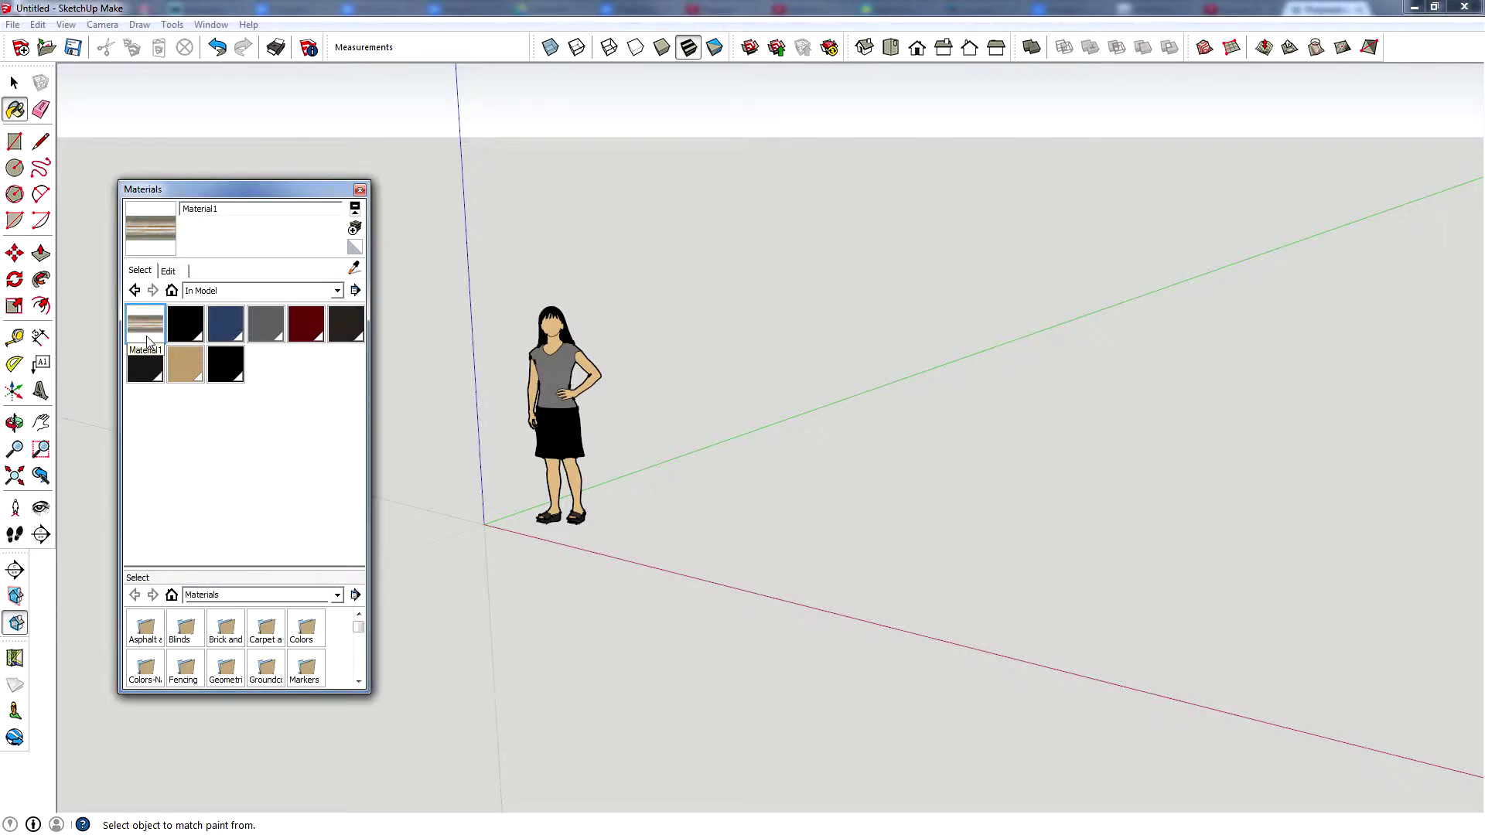
Draw a circle on the ground plane beside the standing figure and extrude it into a cylinder with Push/Pull.
left_click(15, 167)
scroll(467, 249, "down", 3)
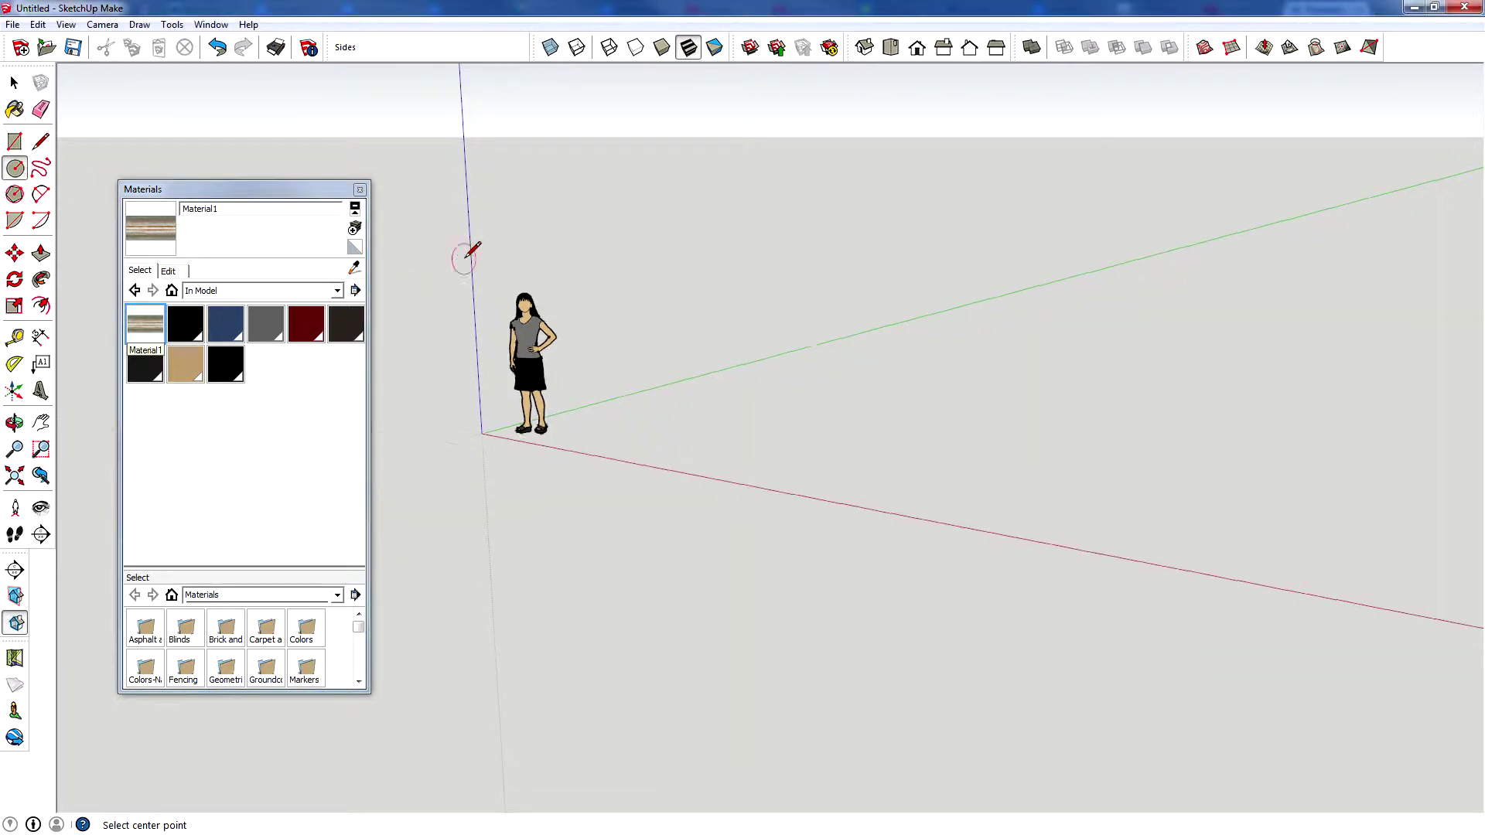
middle_click_drag(467, 248, 479, 410)
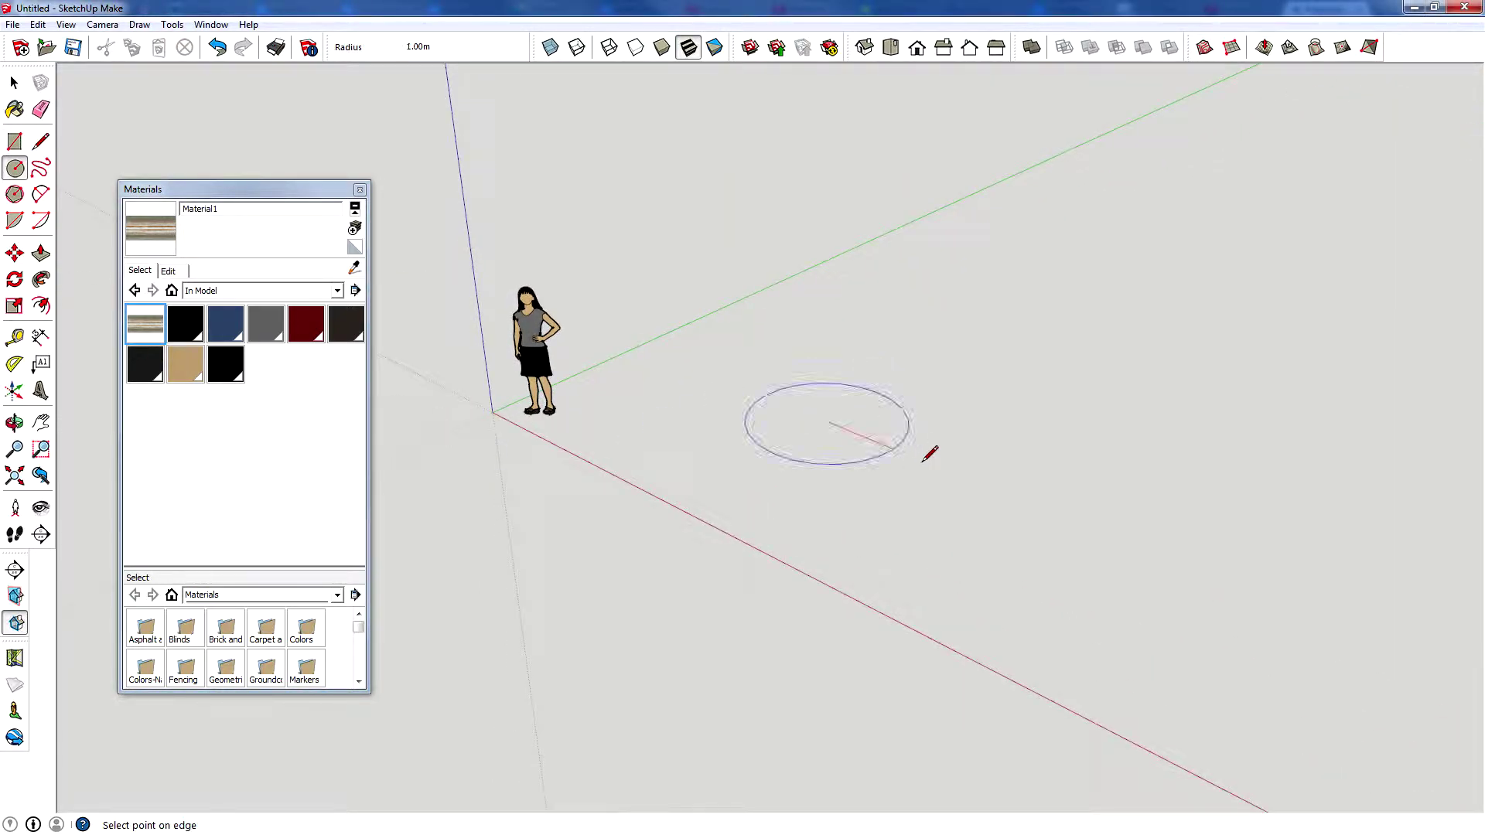
left_click(965, 471)
key("p")
scroll(665, 136, "down", 5)
left_click(719, 337)
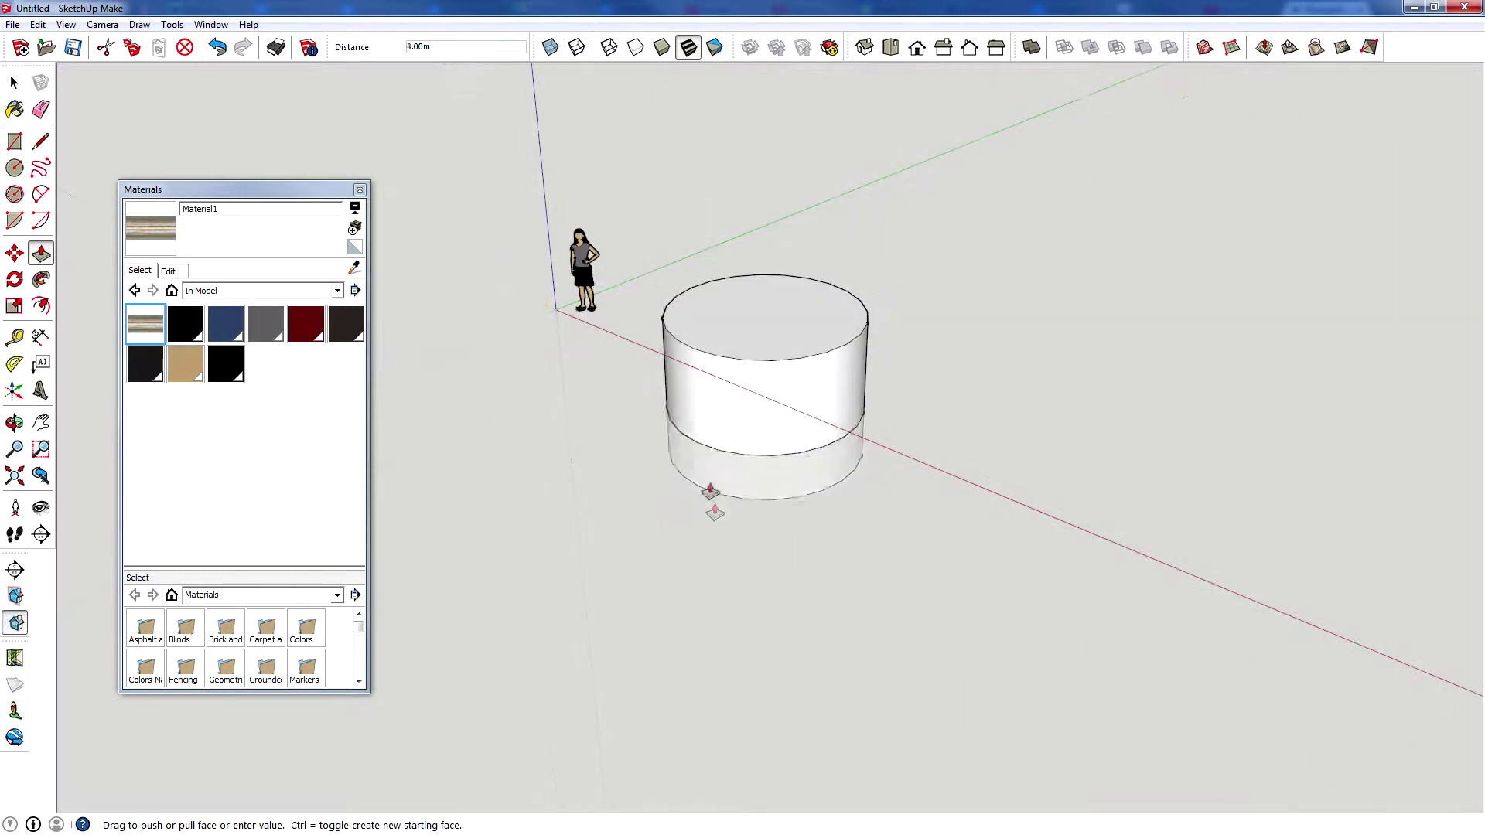
left_click(704, 622)
Delete the cylinder's side face so that only the two end discs remain.
left_click(15, 83)
left_click(773, 425)
key("Delete")
middle_click_drag(779, 350, 888, 570)
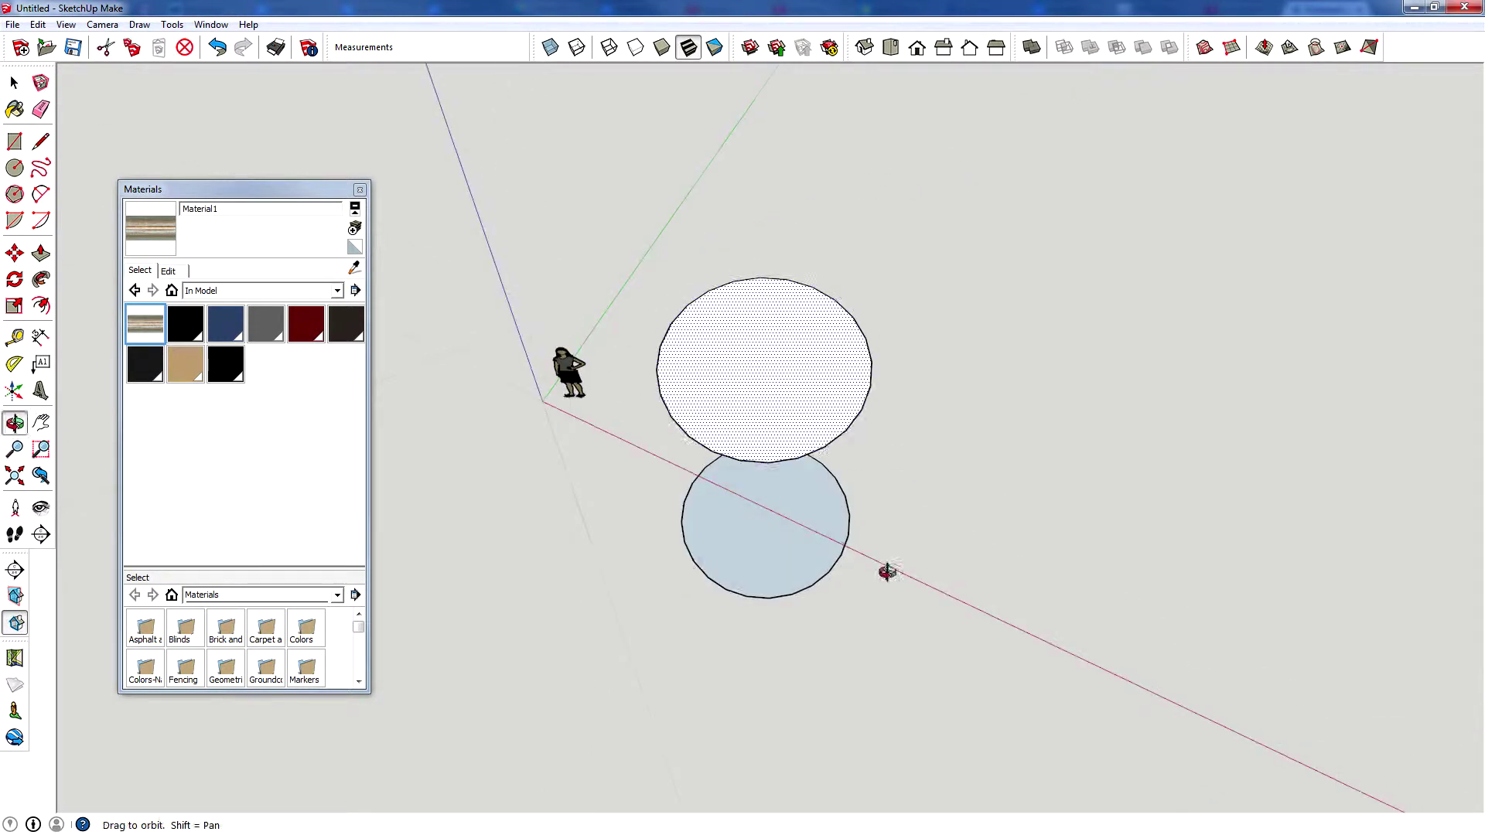
scroll(796, 431, "up", 2)
middle_click_drag(795, 430, 688, 290)
Select the upper disc with its edge and draw a helper line from the edge to the disc's centre.
left_click(688, 290)
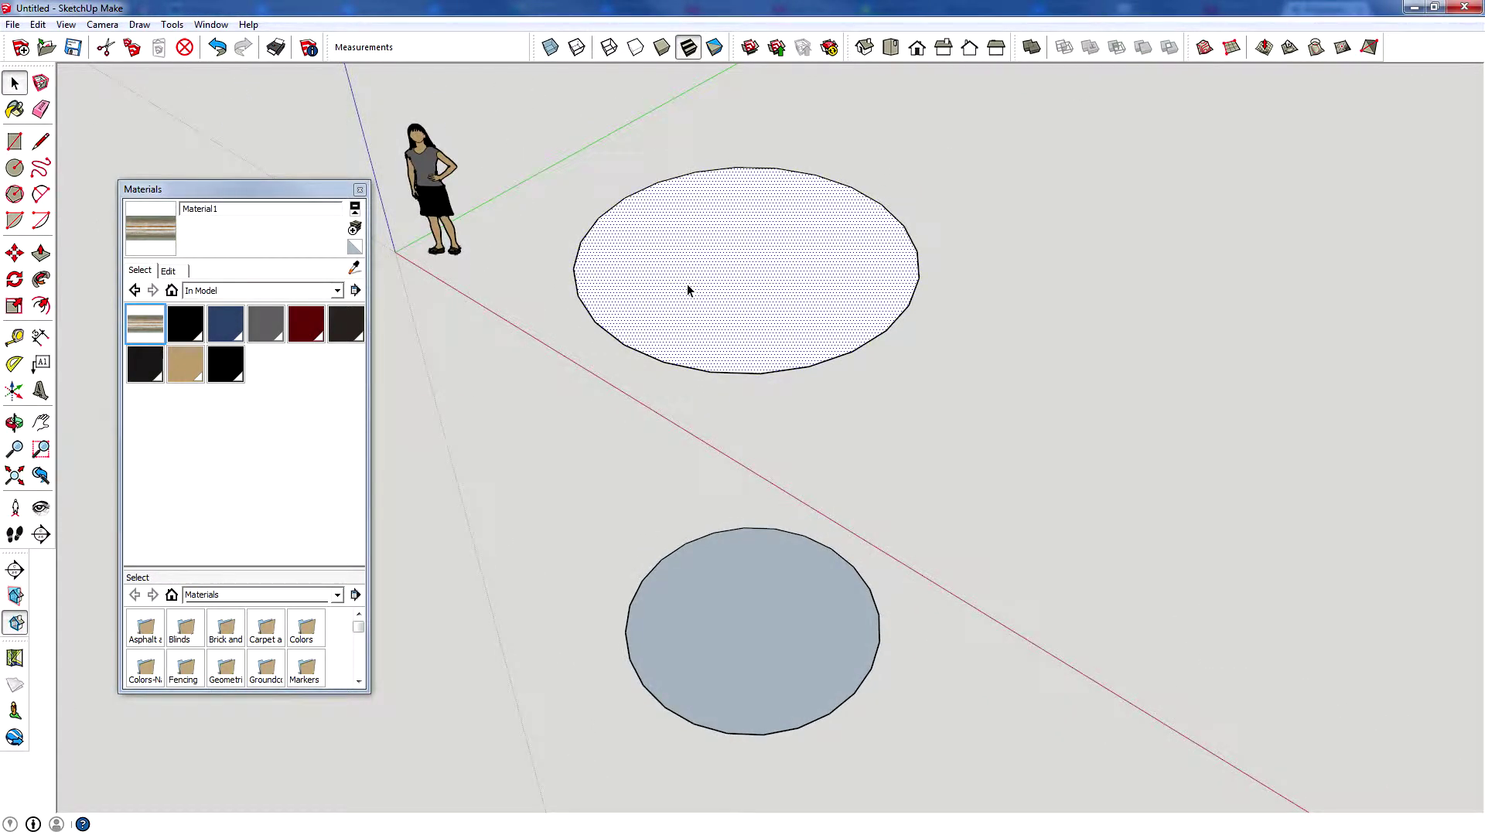
scroll(737, 246, "up", 4)
scroll(700, 264, "down", 4)
scroll(700, 278, "down", 2)
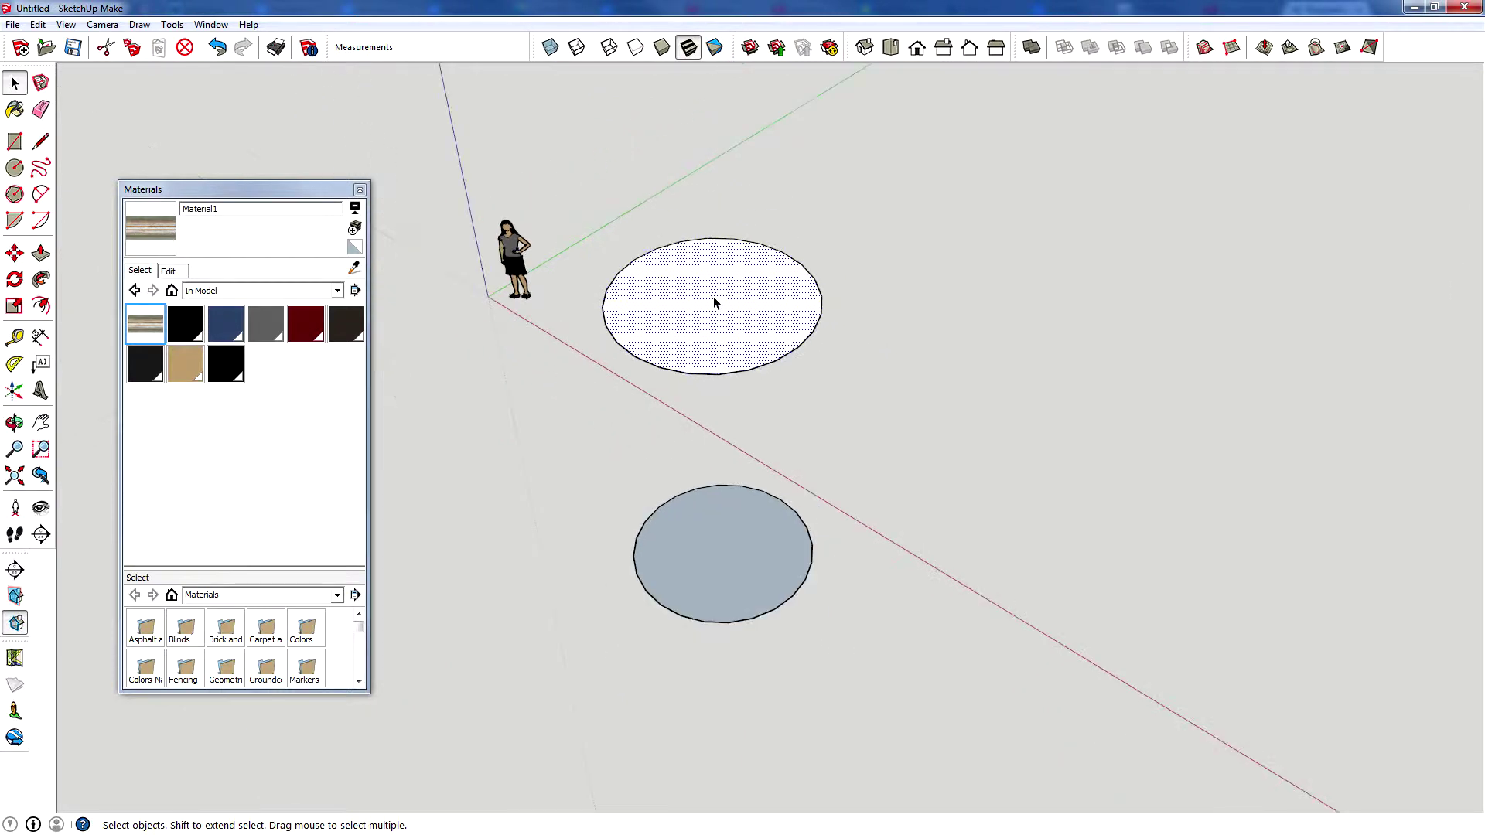
double_click(713, 295)
scroll(713, 295, "up", 3)
key("l")
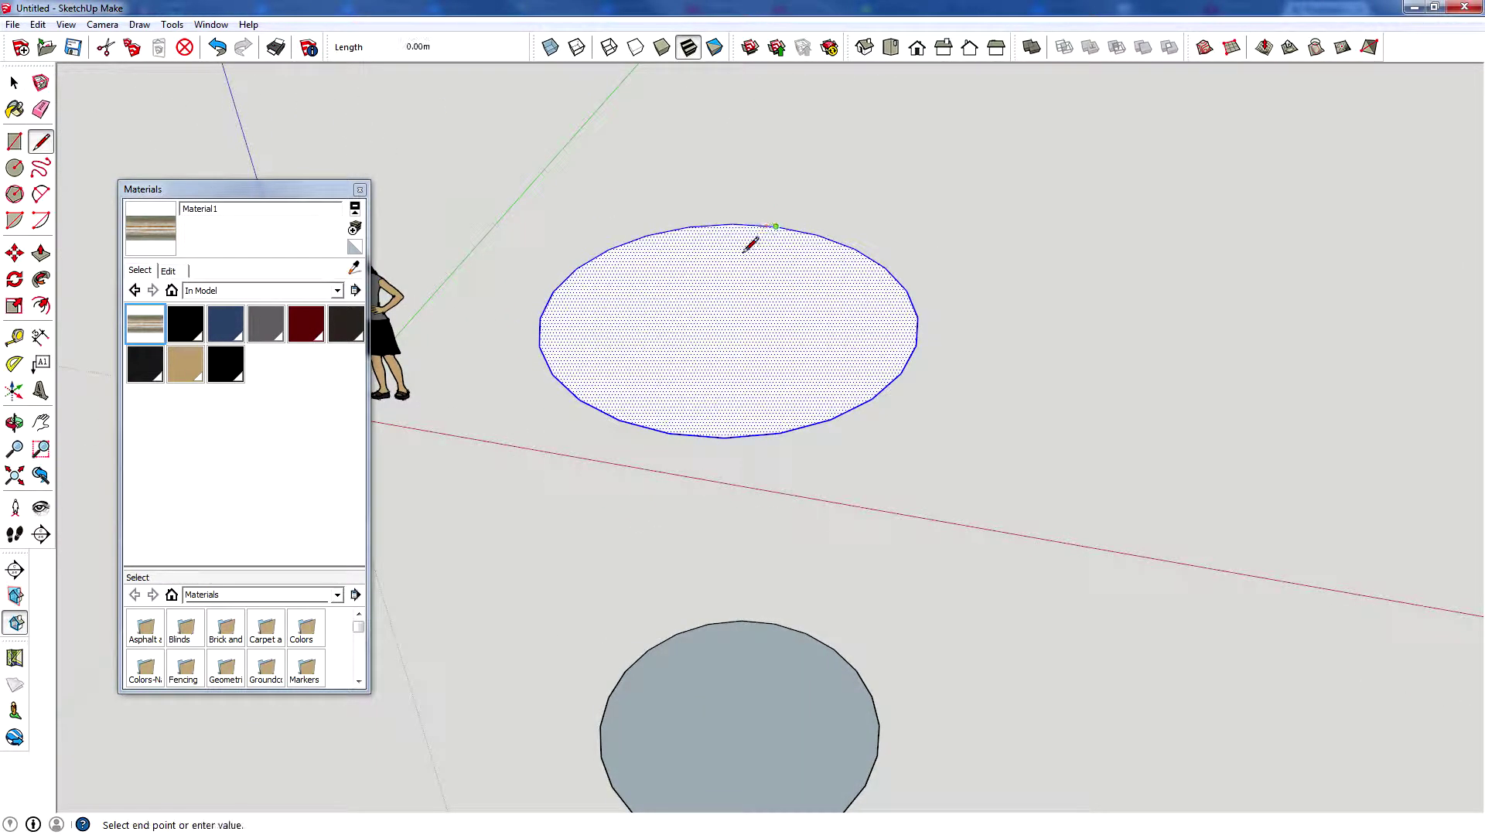
middle_click_drag(757, 291, 809, 172)
Rotate the upper disc about its centre to stand vertically and erase the helper line.
key("q")
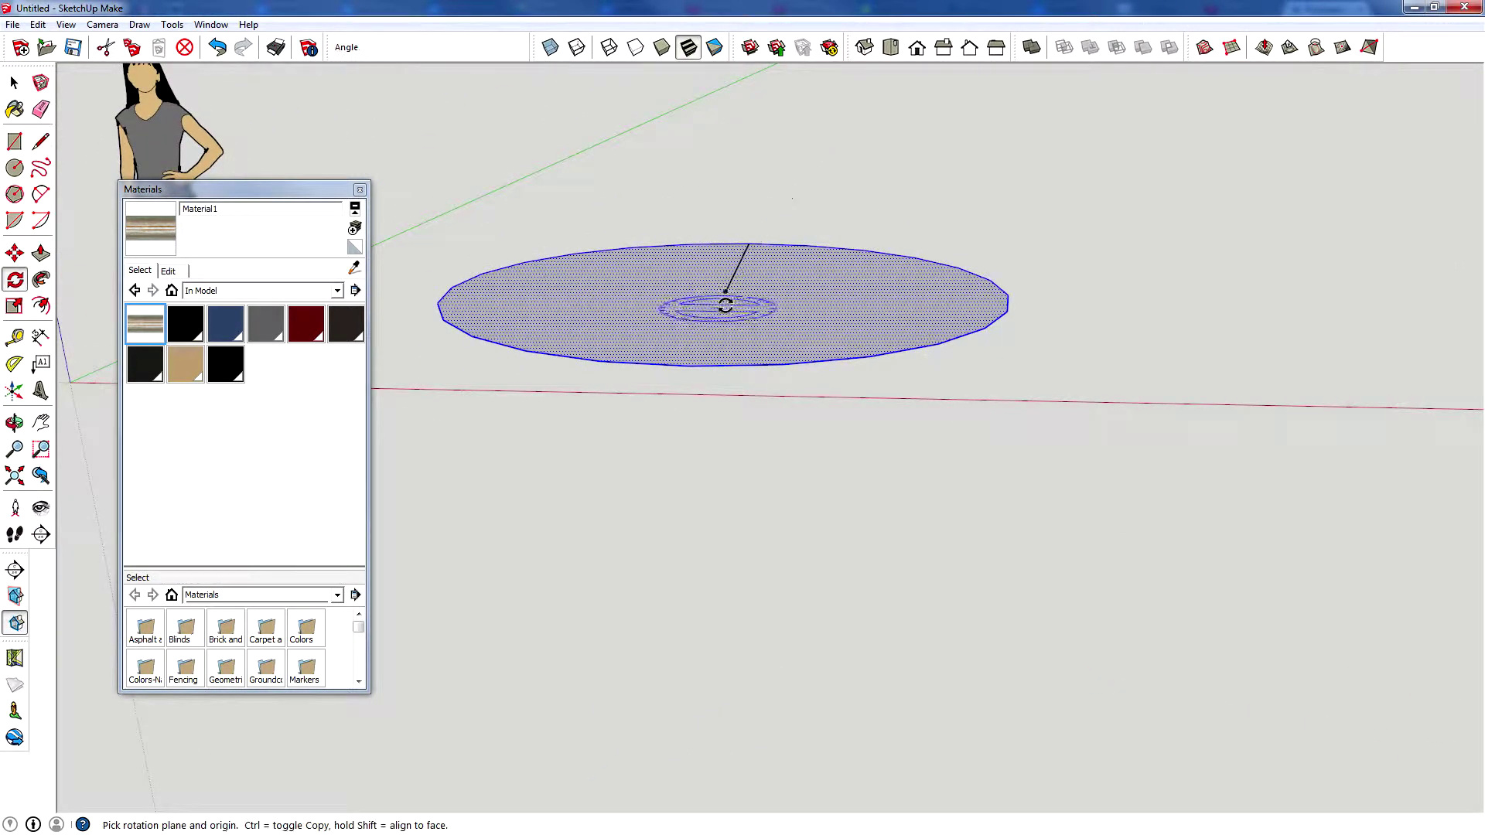
middle_click_drag(735, 258, 707, 290)
left_click(718, 299)
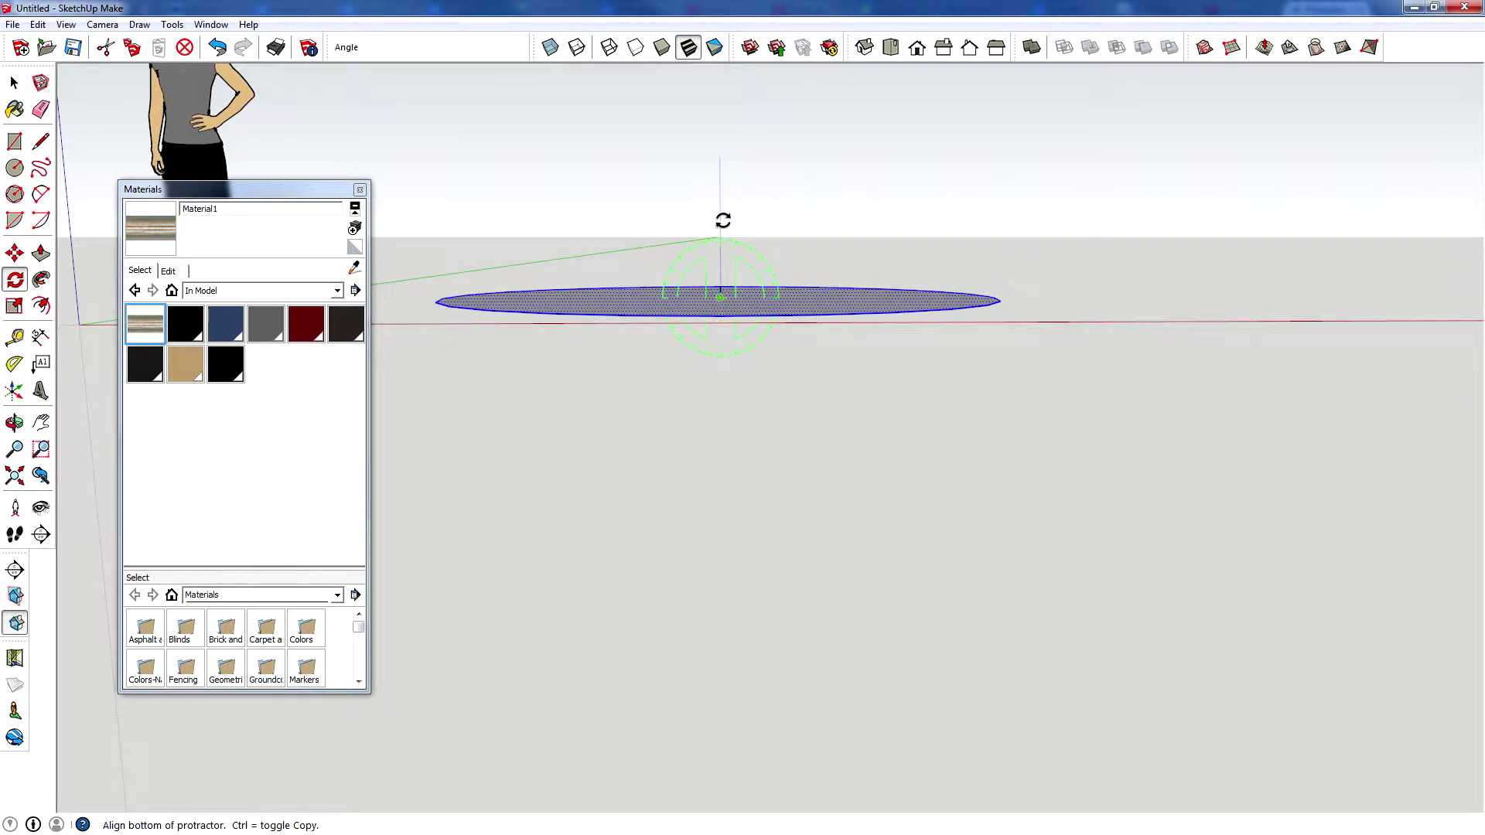
left_click(721, 219)
key("Return")
mouse_move(542, 324)
middle_mouse_down()
mouse_move(504, 335)
mouse_move(803, 218)
mouse_move(761, 250)
middle_mouse_up()
key("e")
left_click(754, 255)
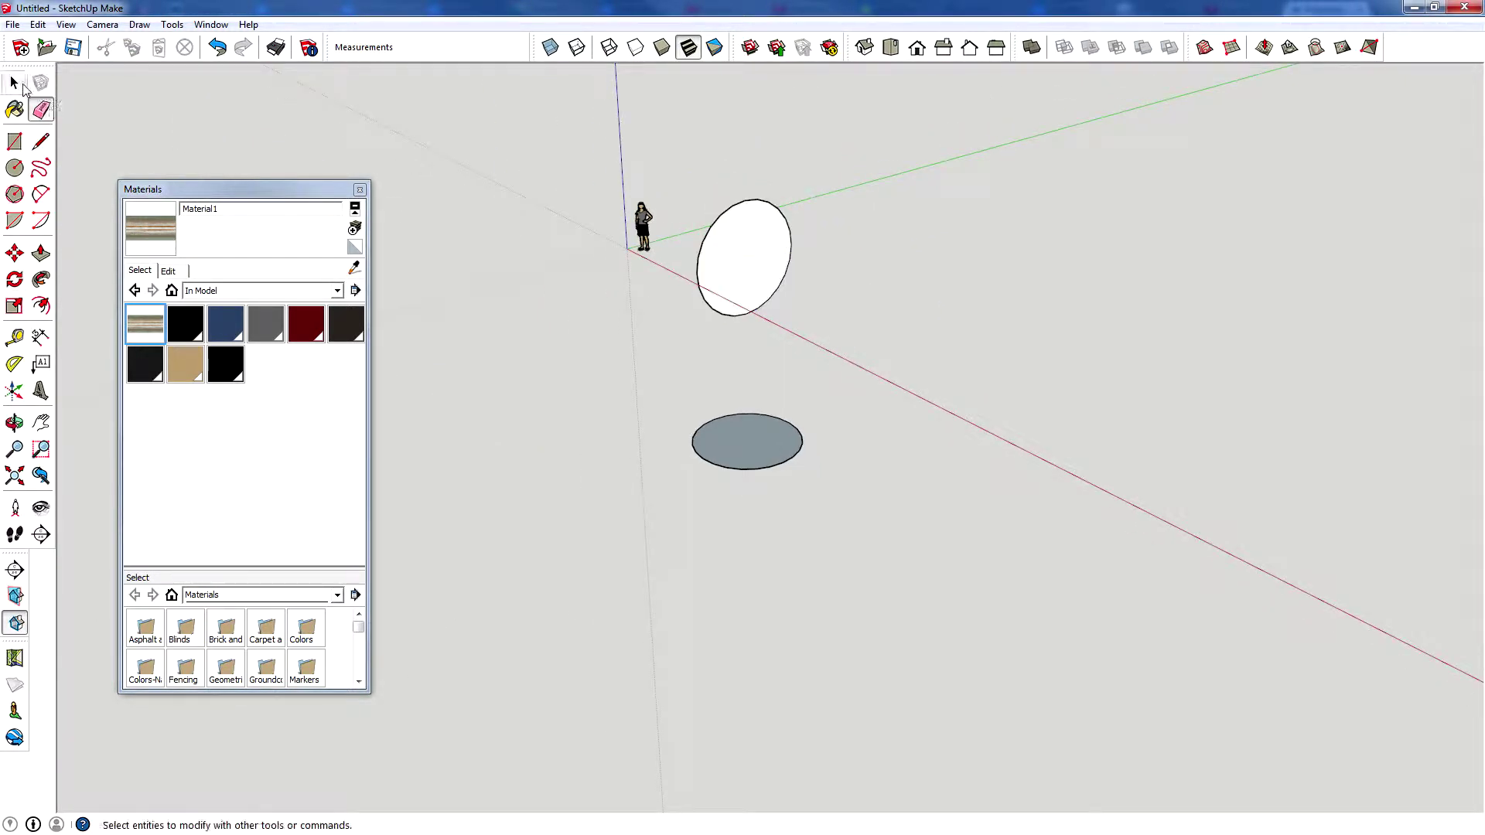
Sweep the vertical disc around the lower disc with Follow Me to form a sphere.
left_click(729, 448)
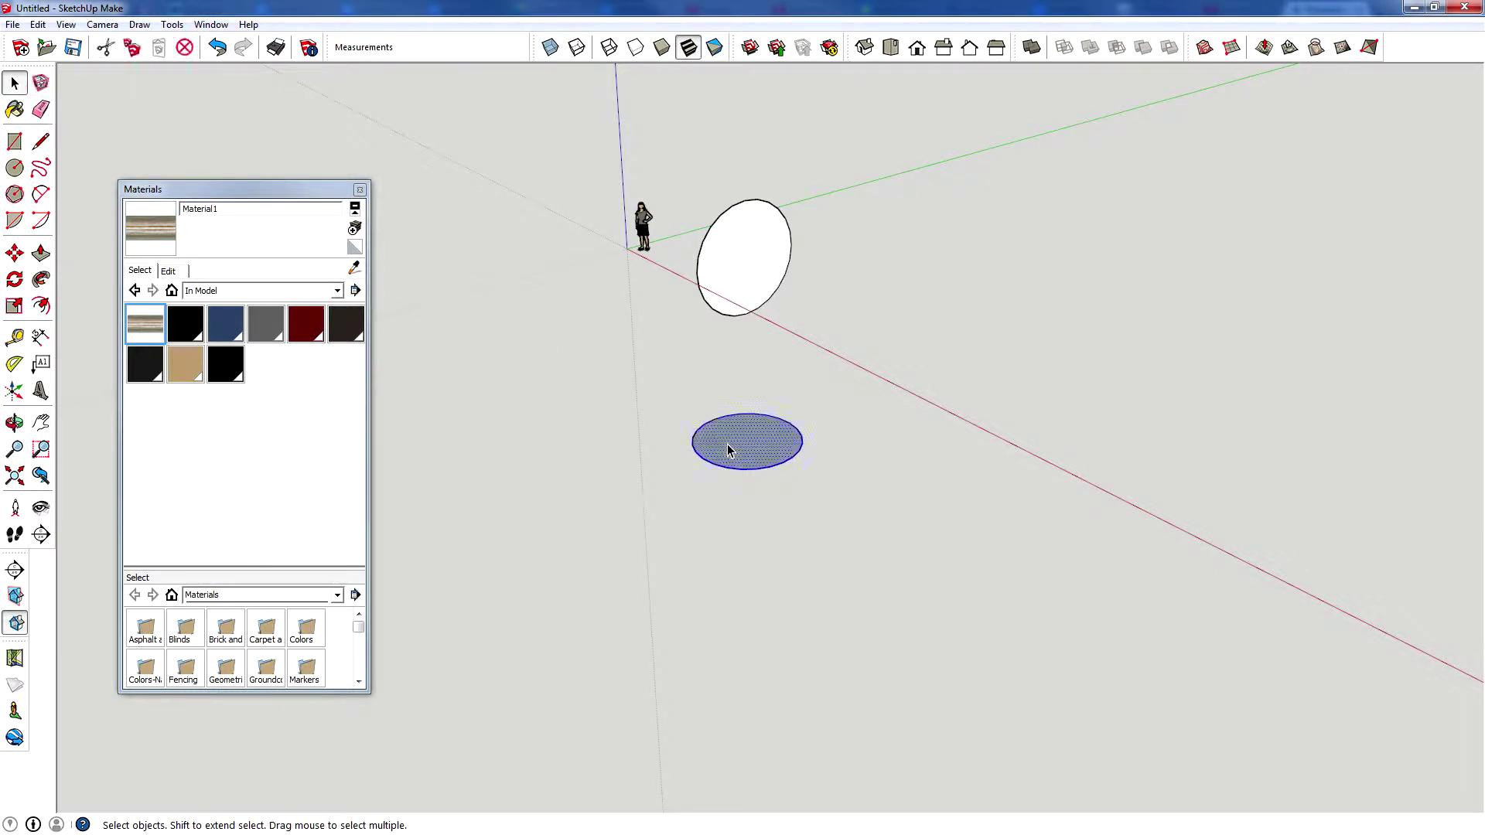
left_click(40, 279)
left_click(753, 247)
scroll(753, 248, "up", 3)
middle_click_drag(753, 248, 456, 255)
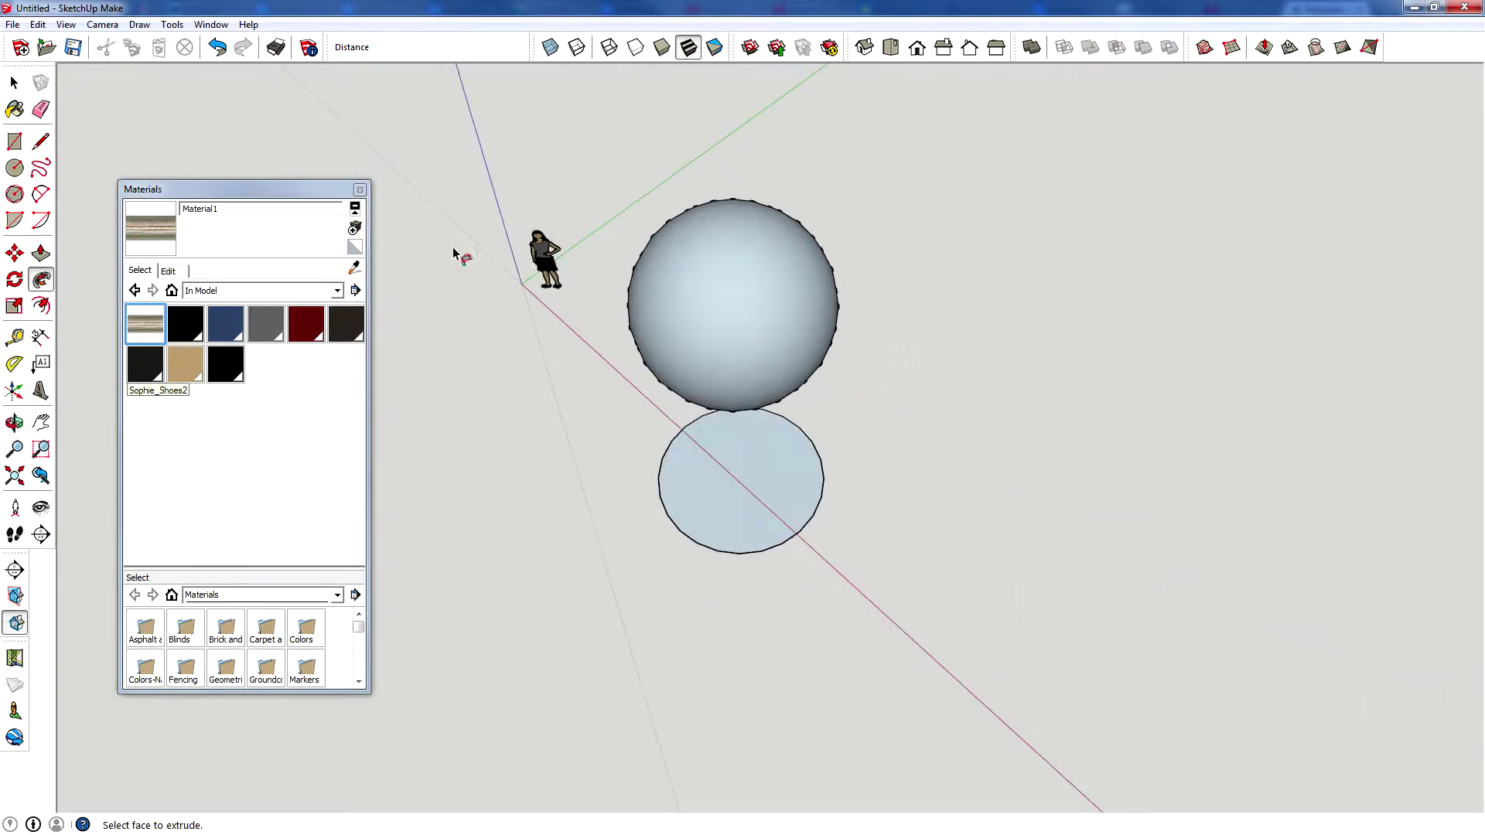
Delete the leftover flat disc below the sphere and select the sphere's whole surface.
left_click(13, 83)
left_click(702, 253)
scroll(746, 232, "up", 4)
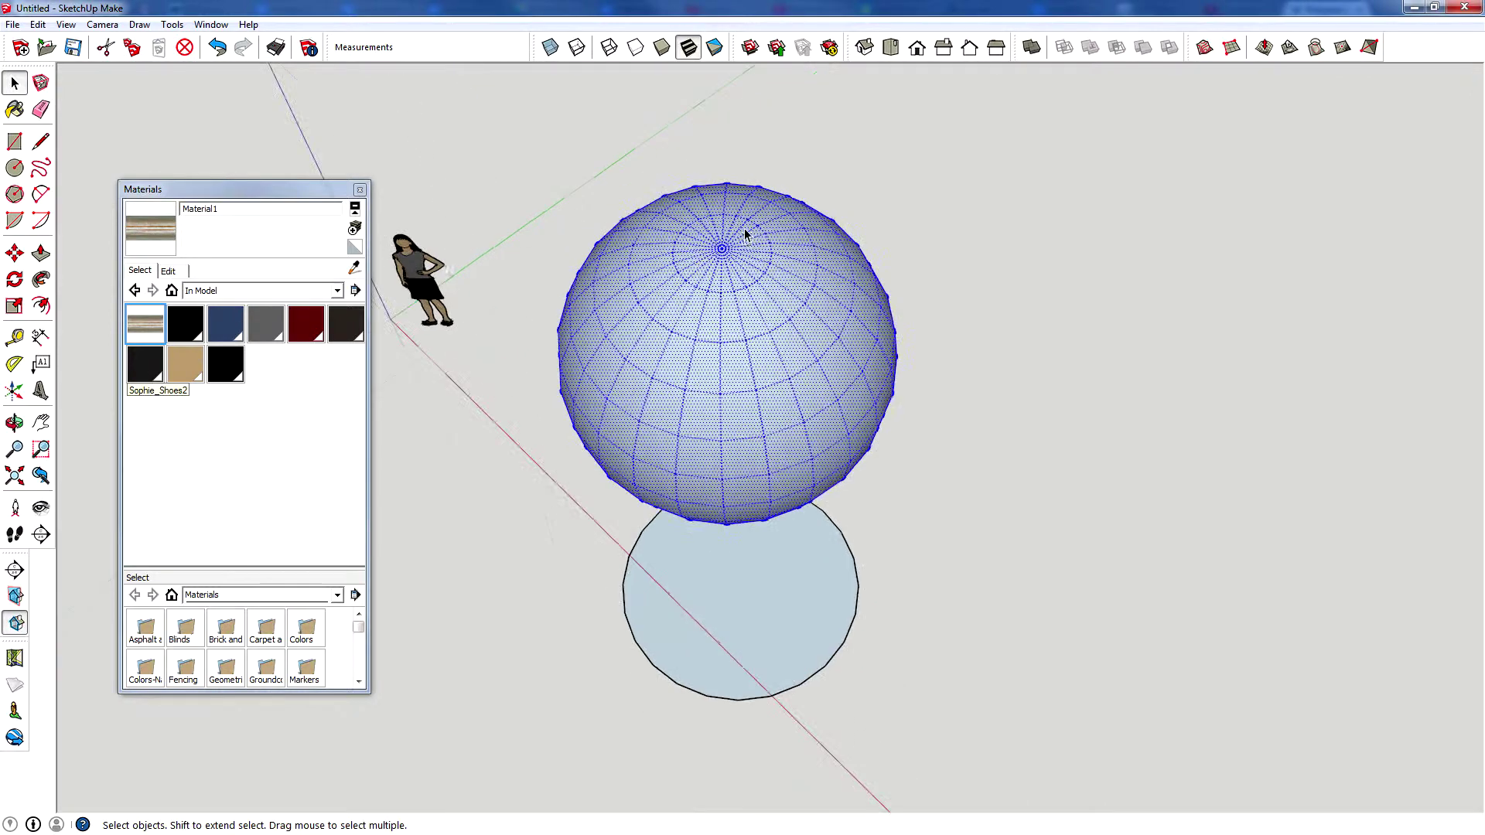
scroll(750, 495, "down", 5)
middle_click_drag(750, 494, 845, 444)
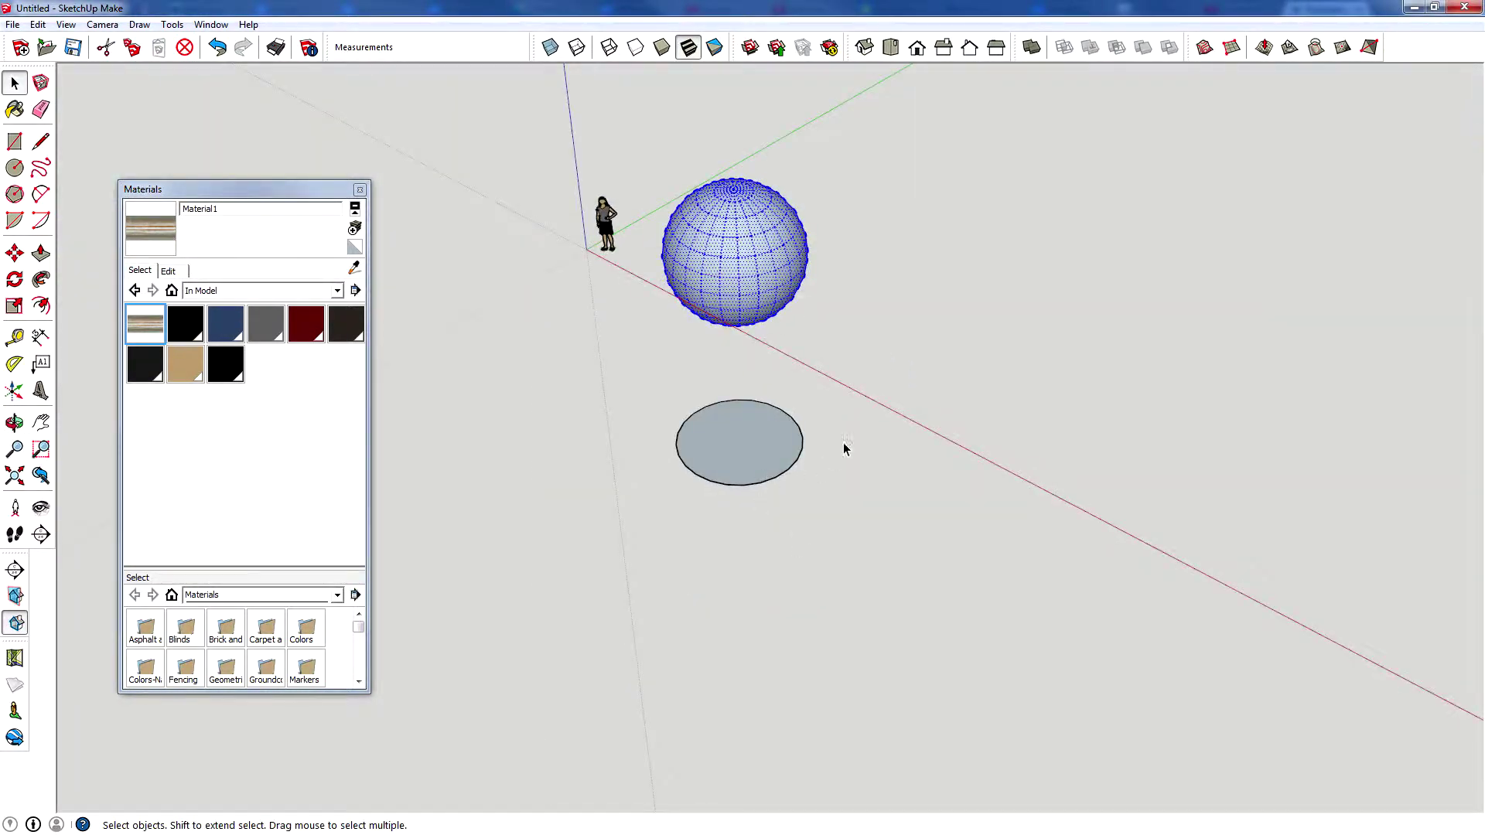
left_click(749, 435)
key("Delete")
scroll(739, 219, "up", 3)
left_click(726, 225)
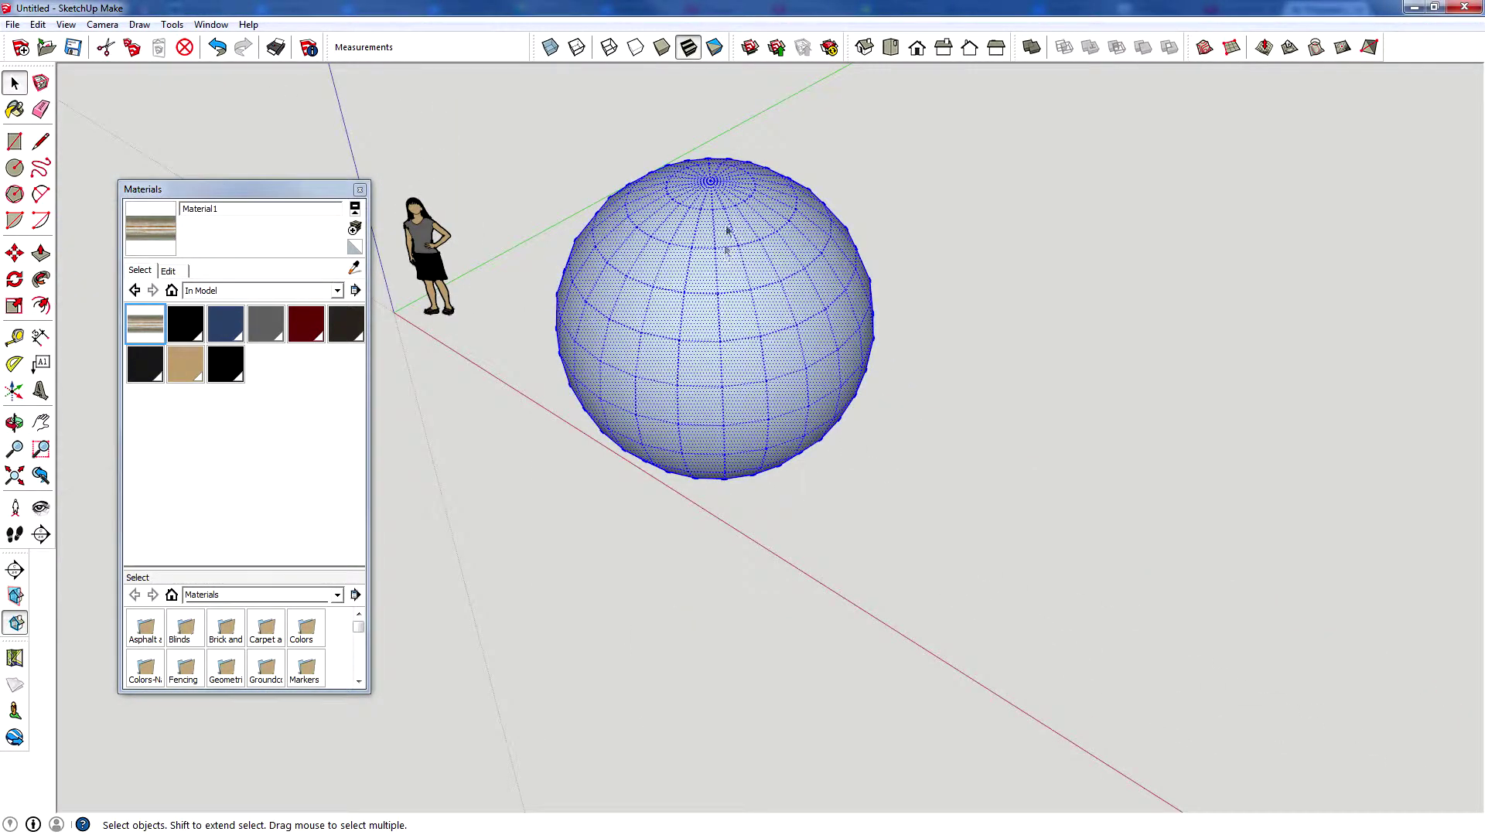
Draw parallel guide lines outward from the sphere's top pole and from its equator, and join their outer ends.
scroll(743, 190, "up", 3)
key("l")
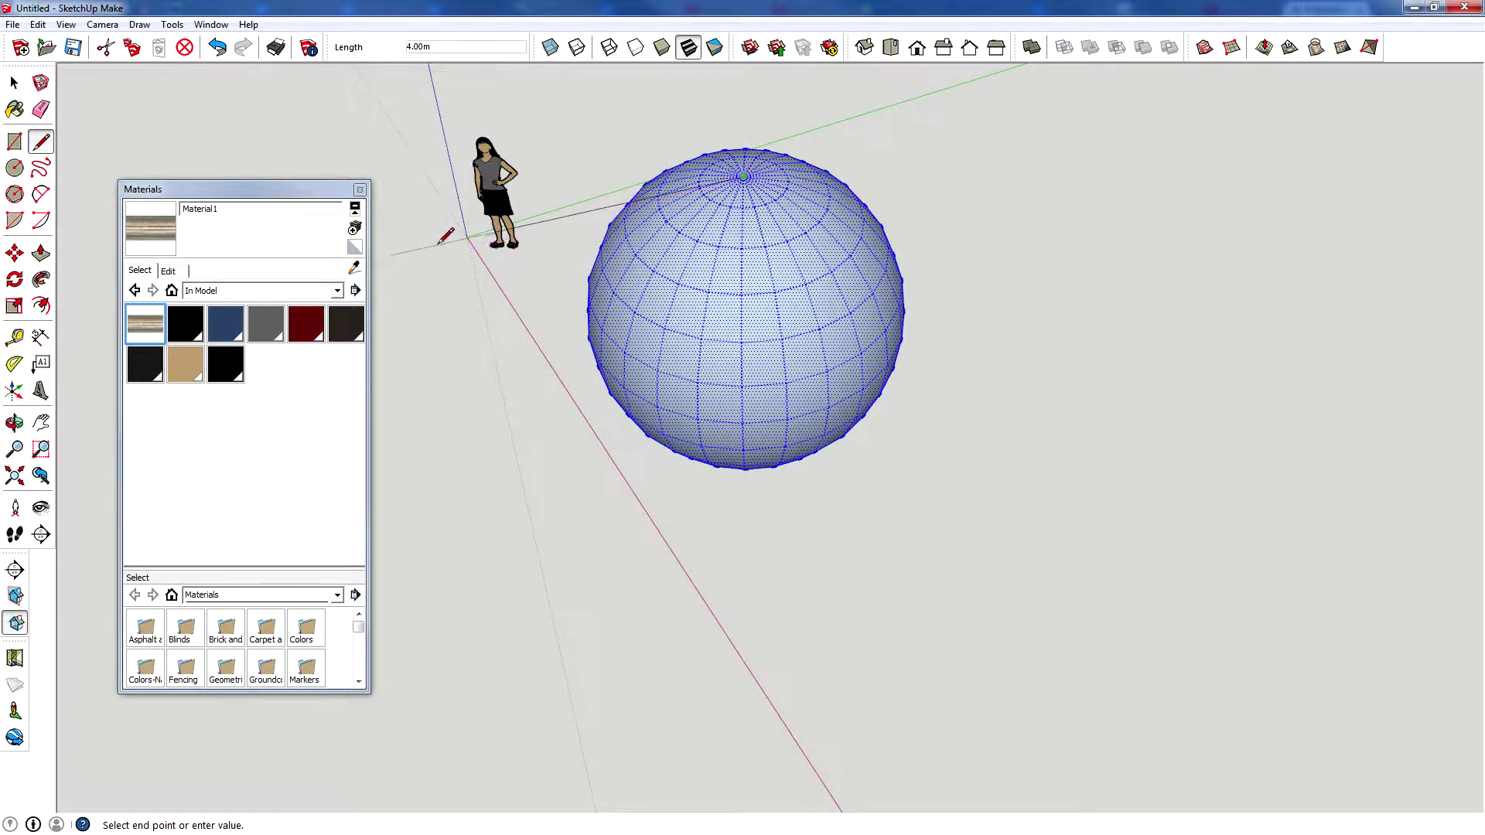
left_click(404, 289)
mouse_move(514, 391)
middle_mouse_down()
mouse_move(596, 232)
mouse_move(530, 66)
mouse_move(568, 77)
middle_mouse_up()
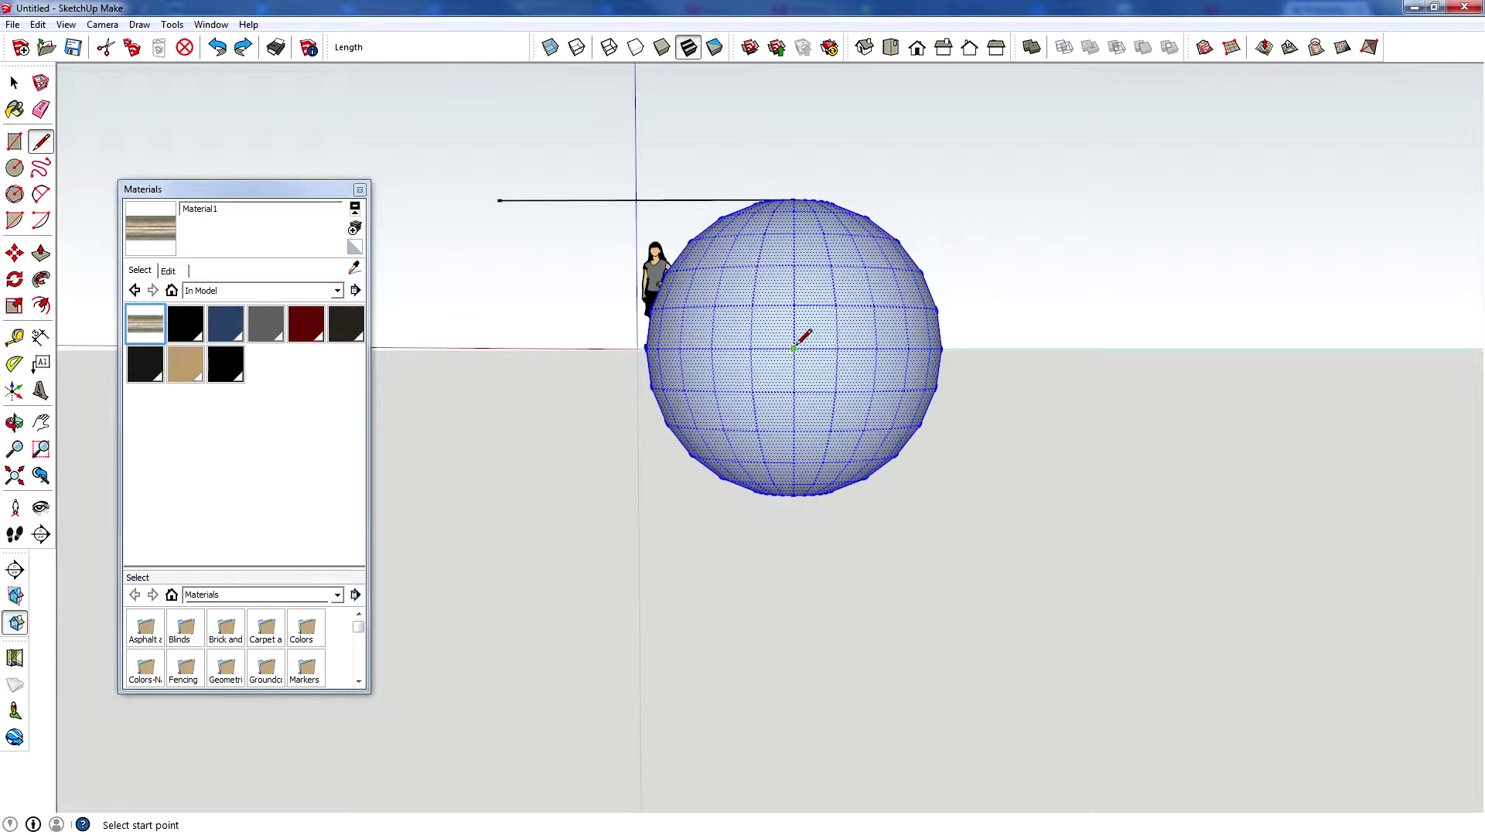
left_click(458, 348)
left_click(498, 199)
Draw a vertical rectangle between the outer ends of the two guide lines and erase the guide lines.
middle_click_drag(889, 325, 1094, 451)
key("r")
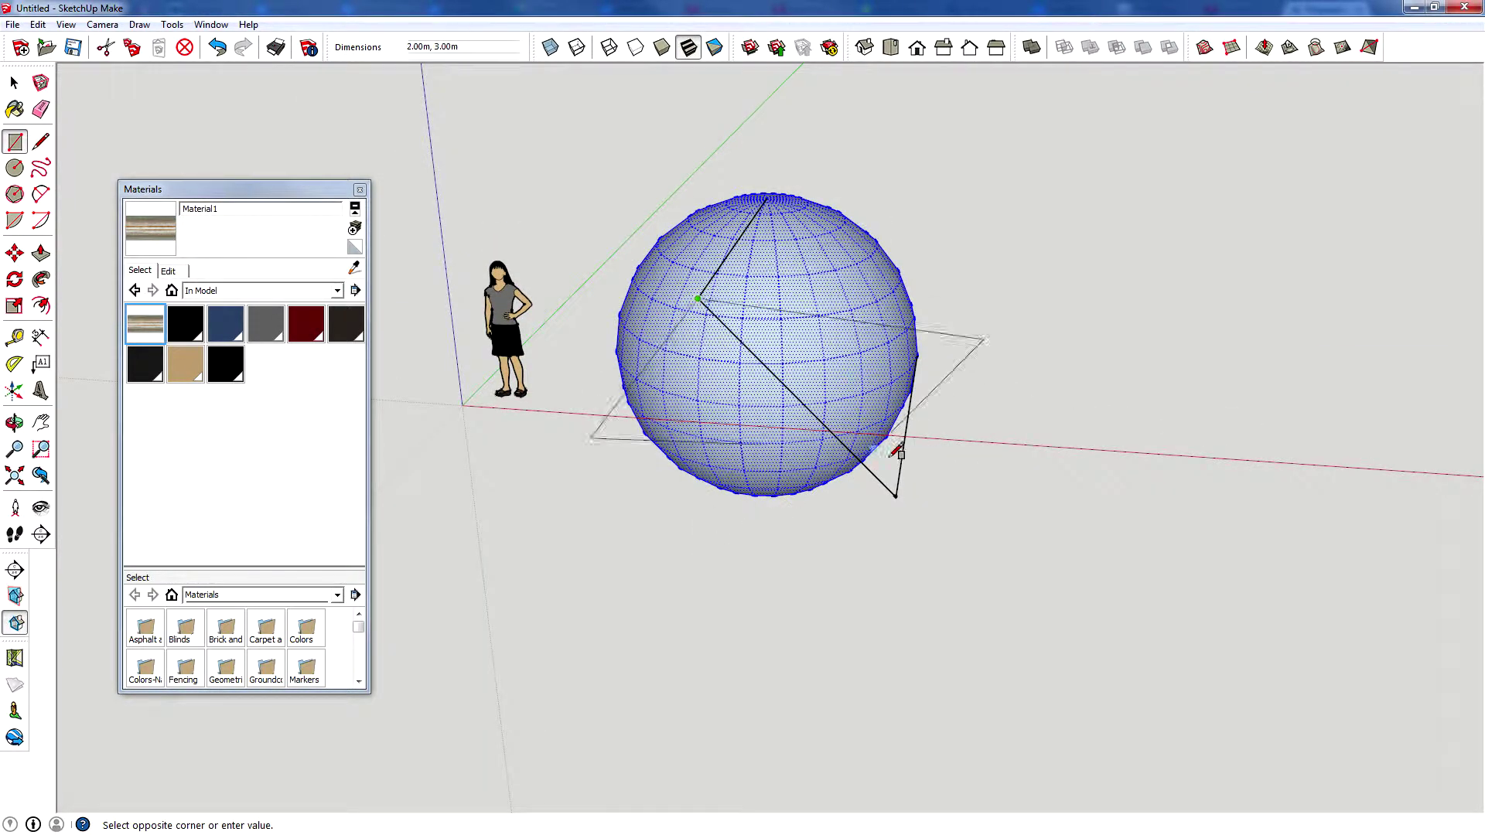
left_click(902, 492)
middle_click_drag(902, 492, 569, 566)
key("e")
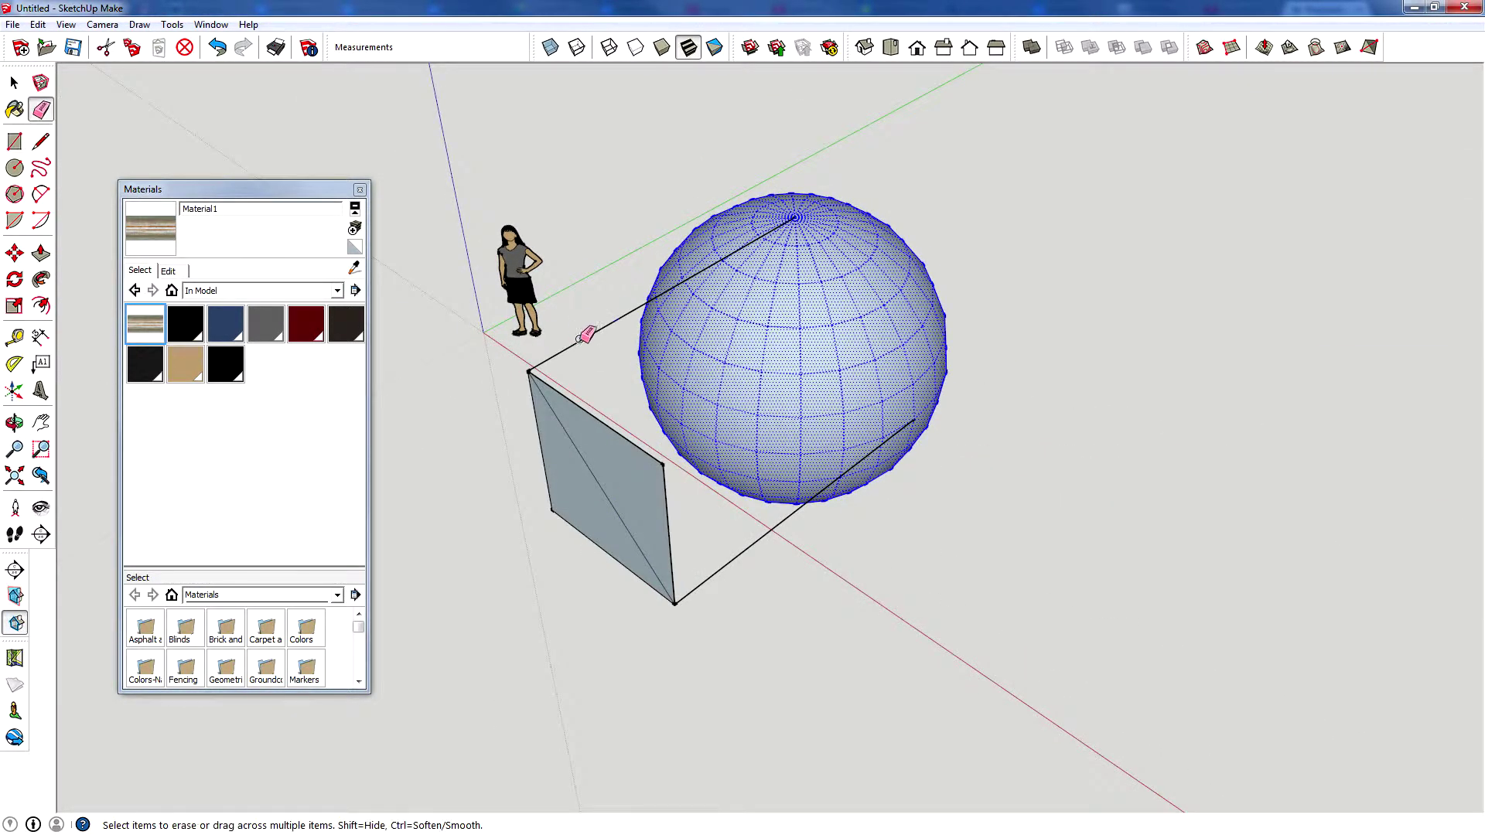
left_click(584, 338)
middle_click_drag(638, 523, 948, 281)
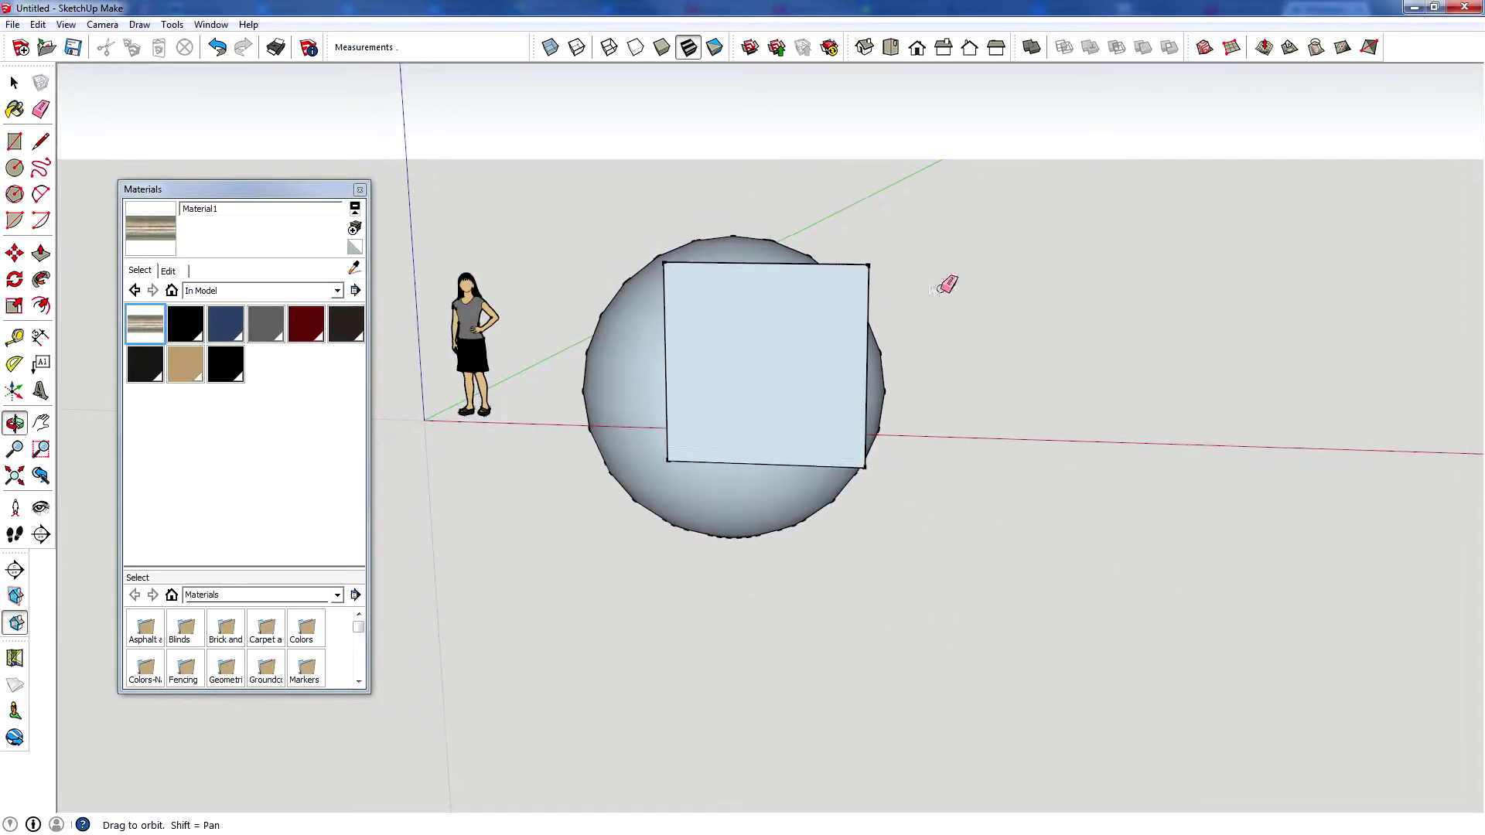
Scale the rectangle uniformly from its lower corner by a factor of 2.
key("s")
left_click(796, 374)
left_click_drag(666, 463, 608, 513)
type("2")
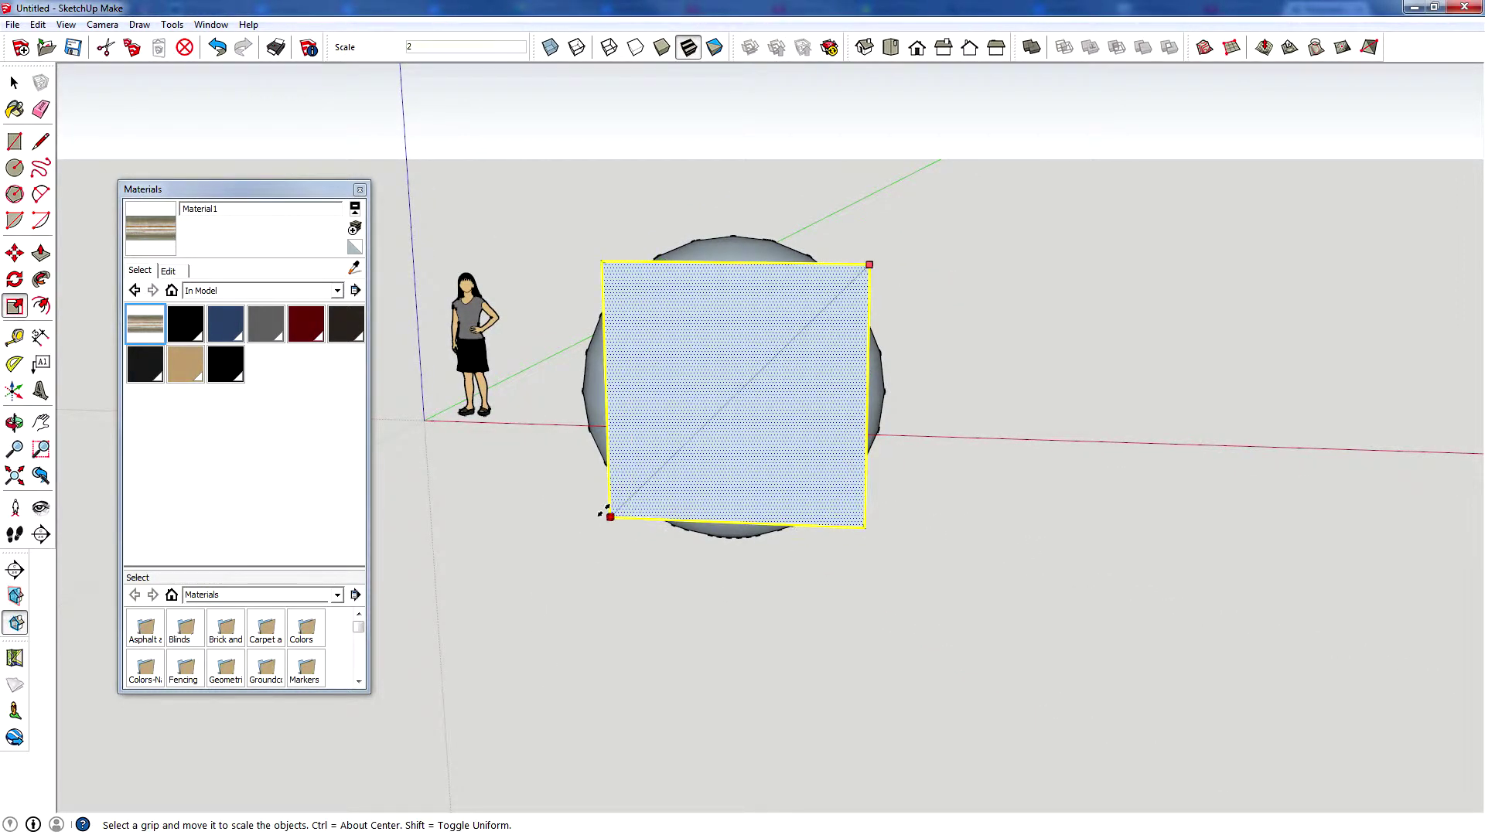
key("Return")
Paint the rectangle with the new planet-texture material and inspect the tiling up close.
middle_click_drag(680, 460, 123, 348)
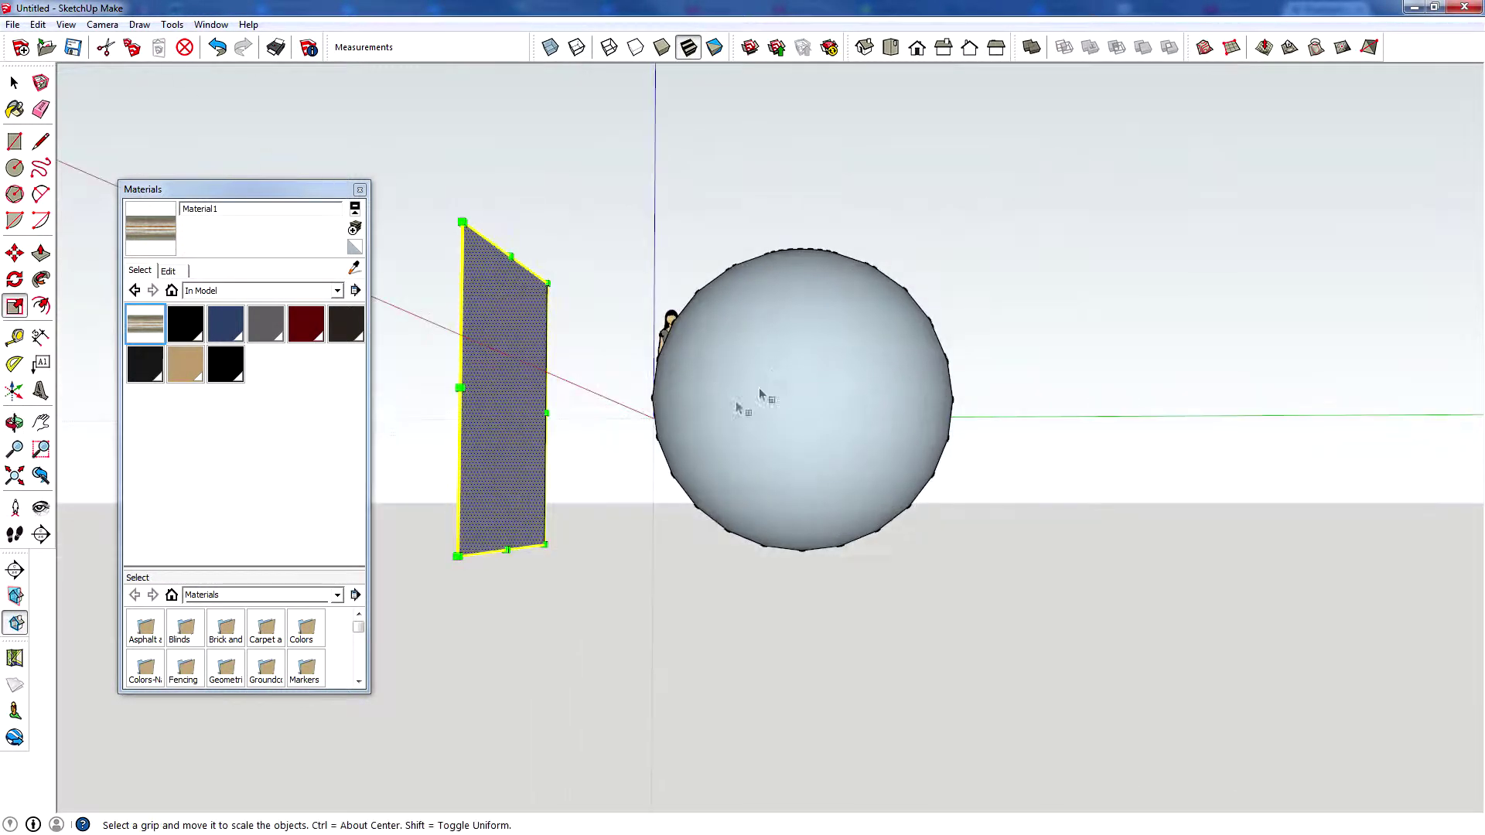
middle_click_drag(508, 347, 913, 453)
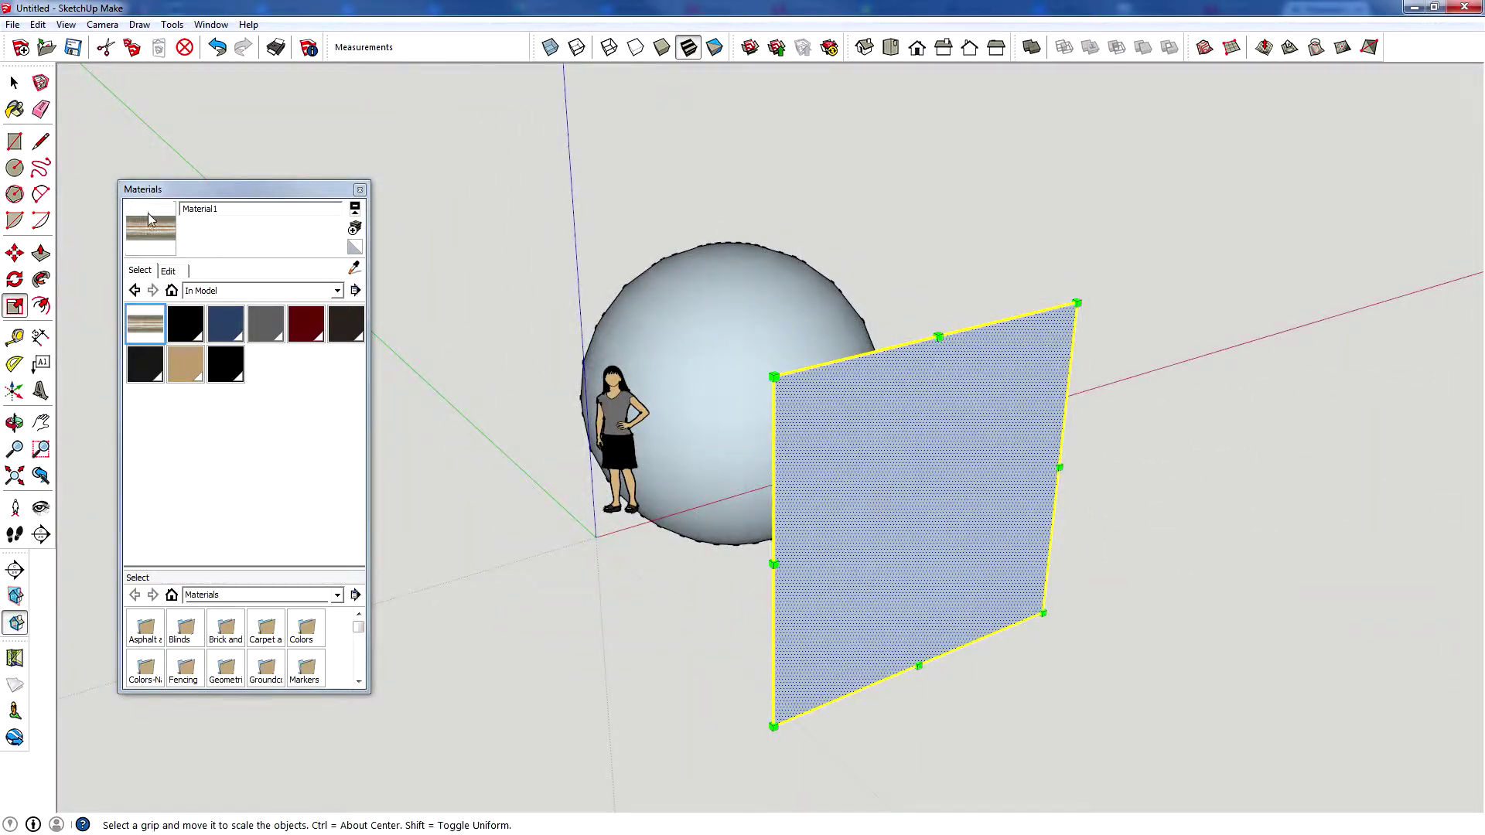
left_click(148, 220)
left_click(947, 508)
scroll(944, 588, "up", 10)
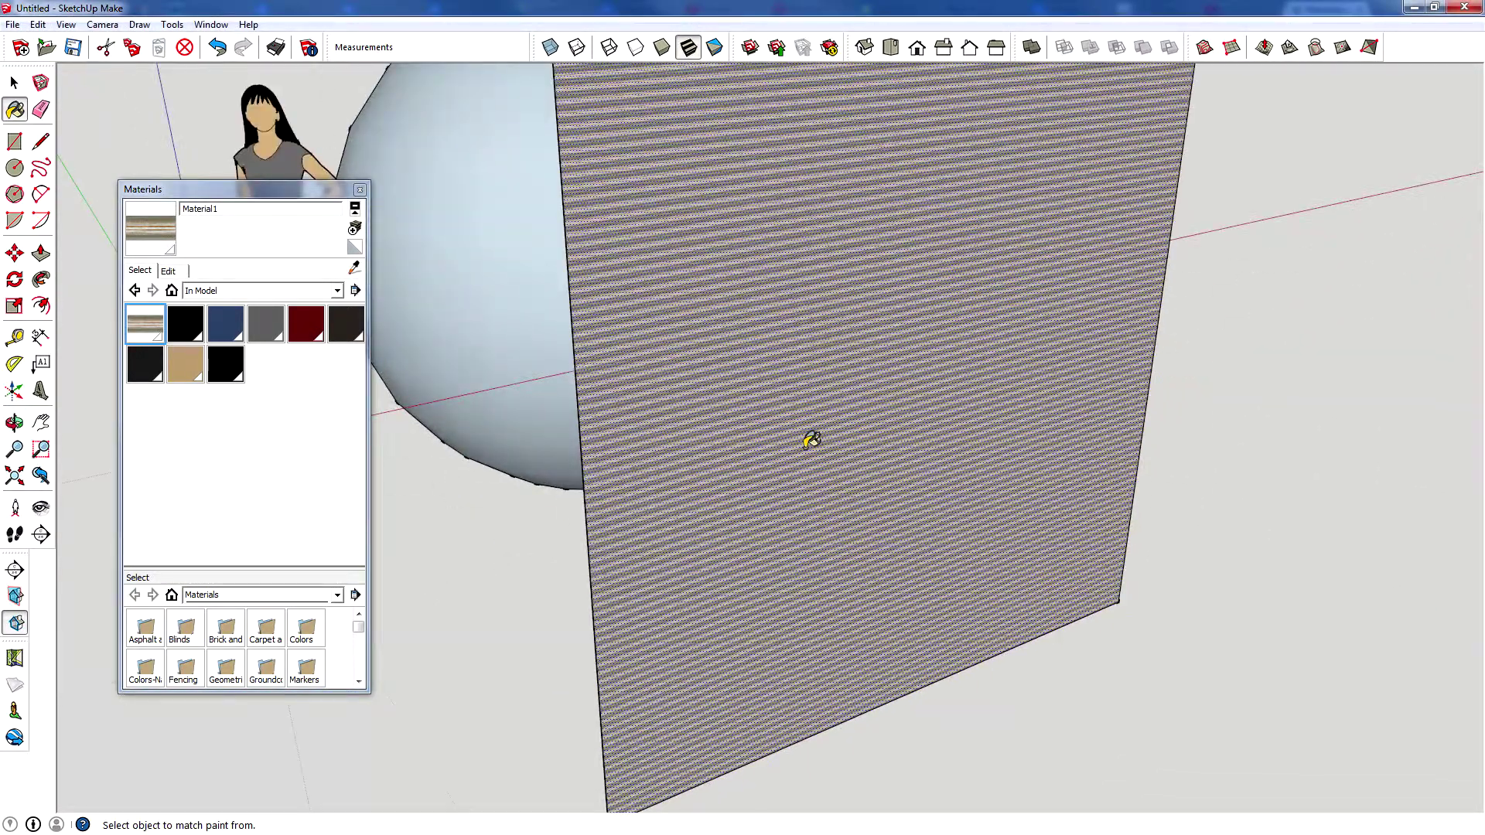
scroll(661, 360, "up", 3)
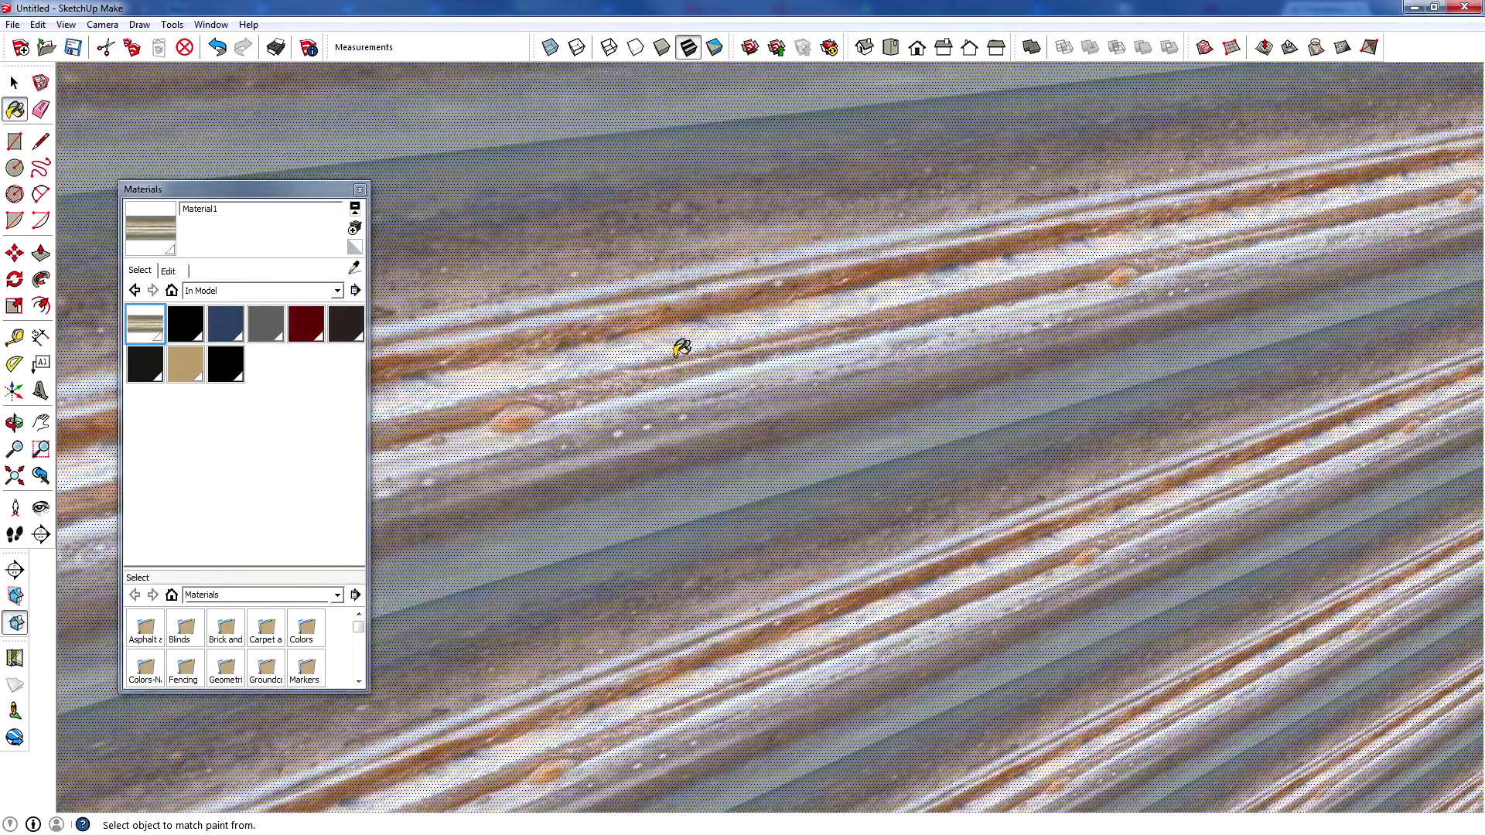
scroll(680, 345, "down", 5)
scroll(657, 360, "down", 10)
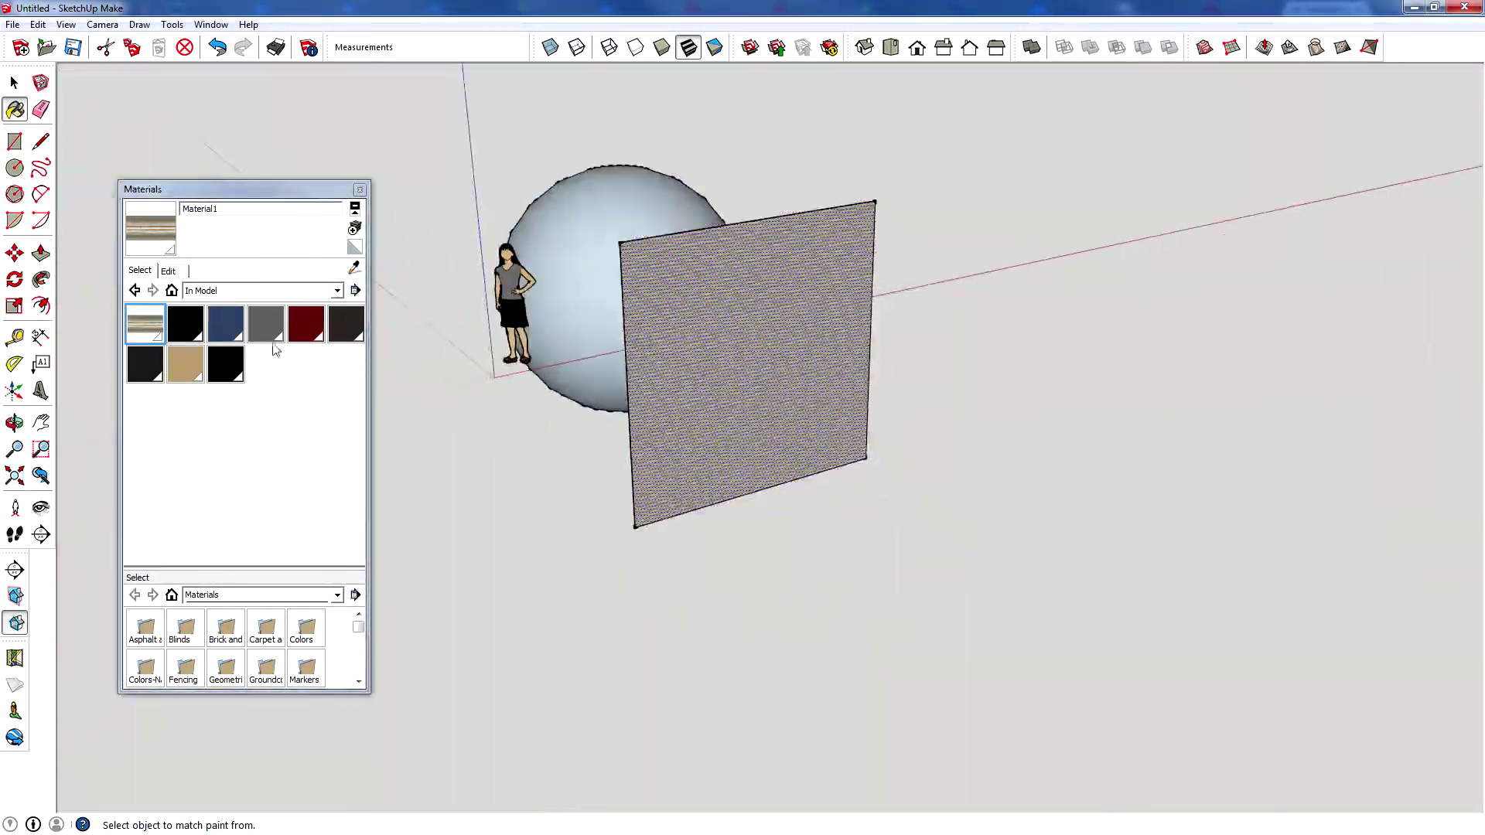
Rename the planet-texture material as Jupiter and set its texture width to 5 m.
double_click(153, 323)
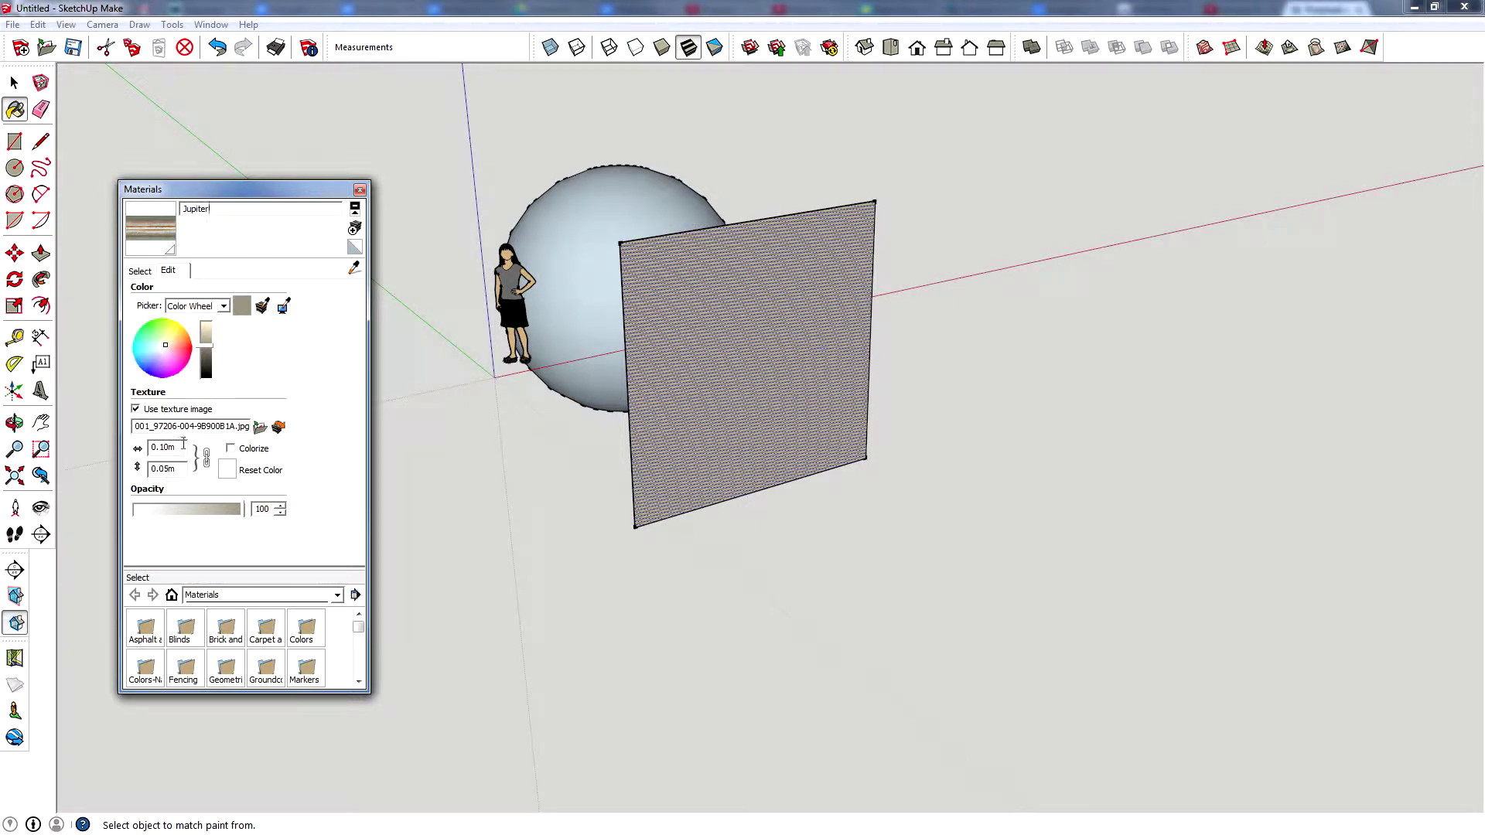
double_click(177, 452)
type("5")
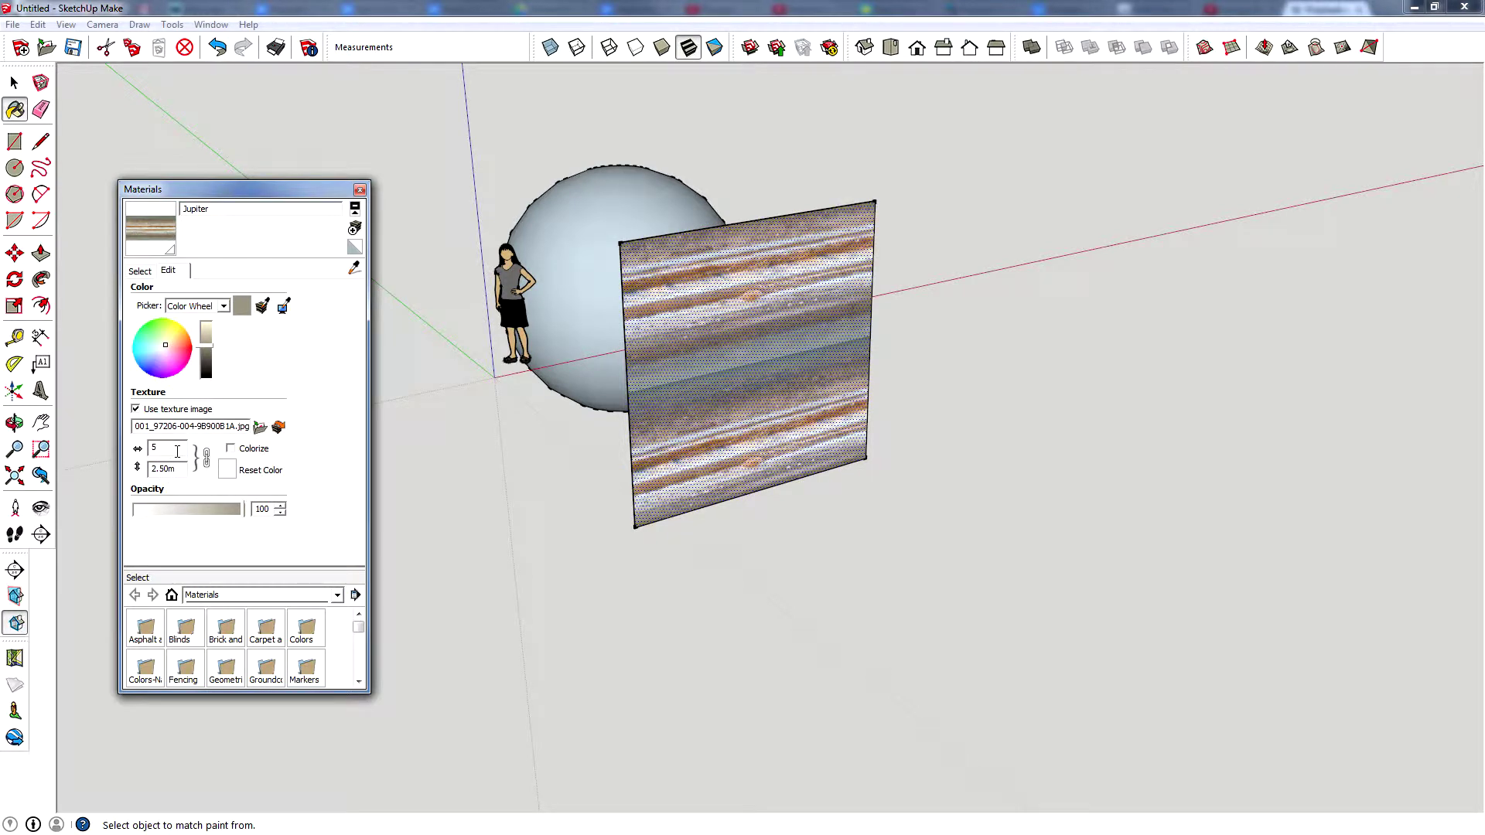
Open texture positioning on the Jupiter rectangle and move the texture's red pin to the rectangle's lower corner farthest from the origin.
left_click(15, 83)
left_click(433, 178)
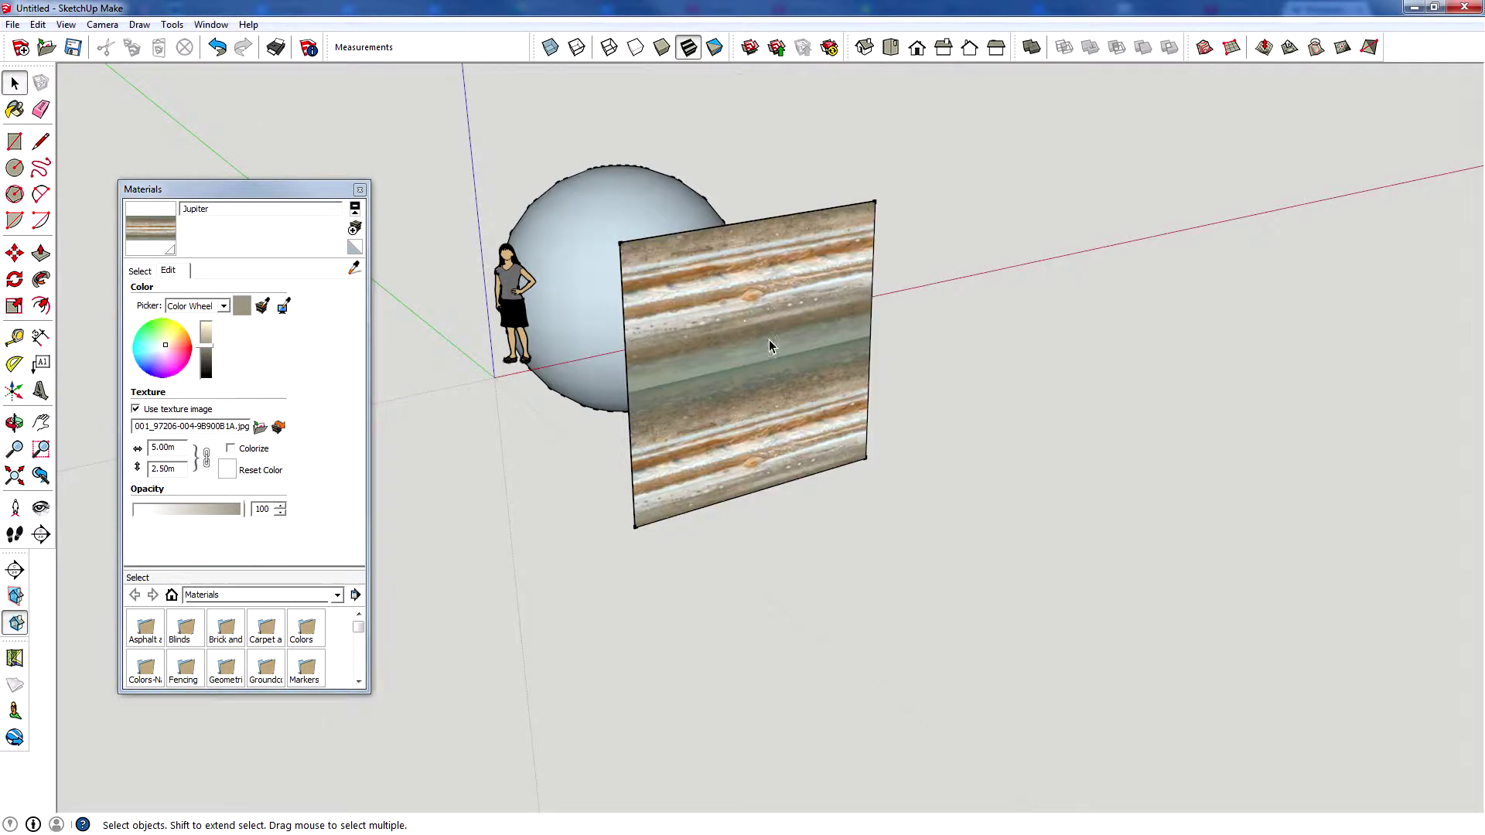
scroll(768, 345, "up", 3)
scroll(588, 240, "down", 1)
scroll(672, 201, "up", 2)
scroll(723, 301, "down", 1)
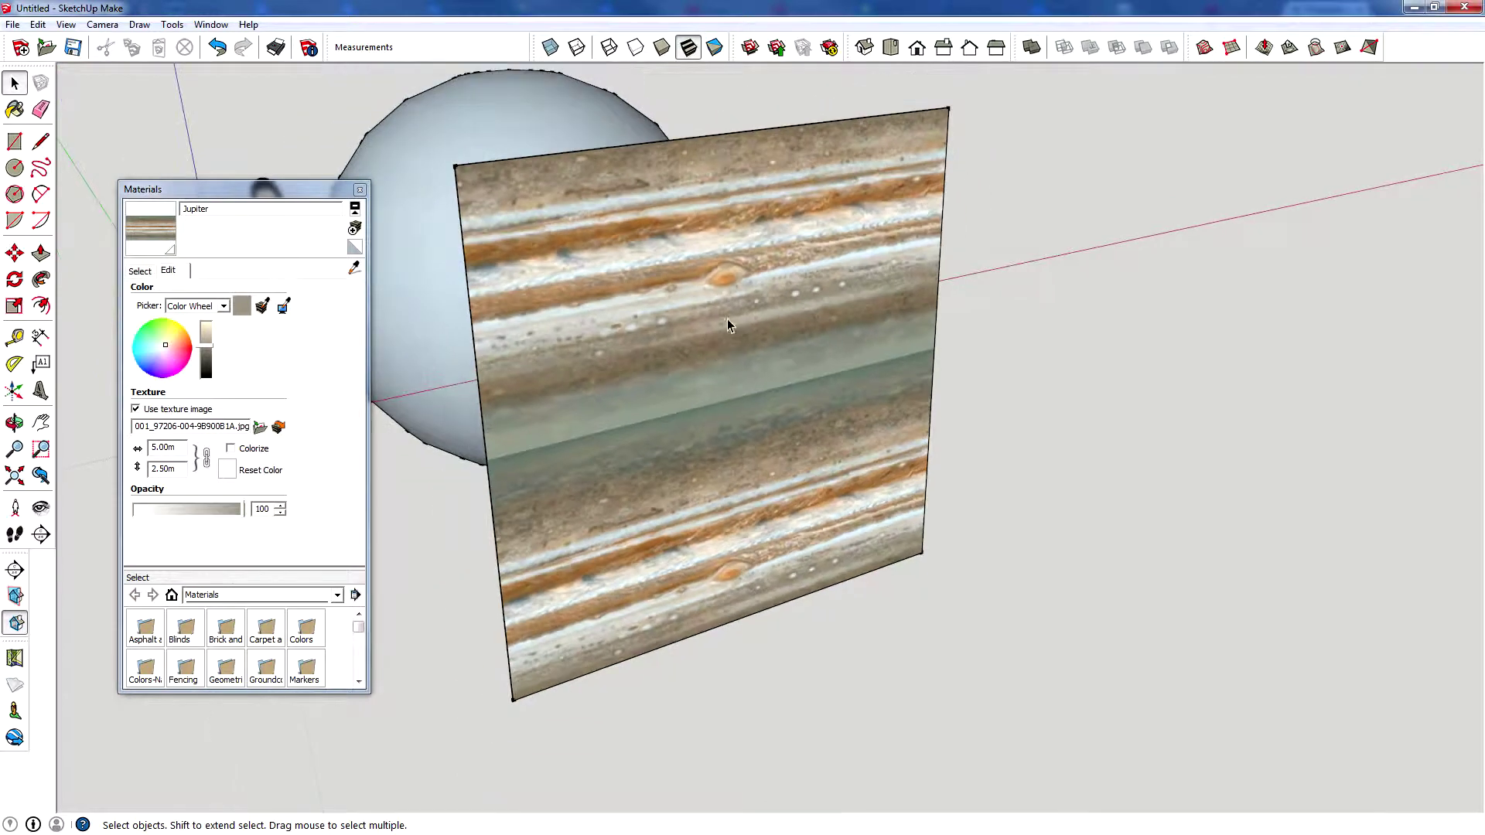
right_click(680, 346)
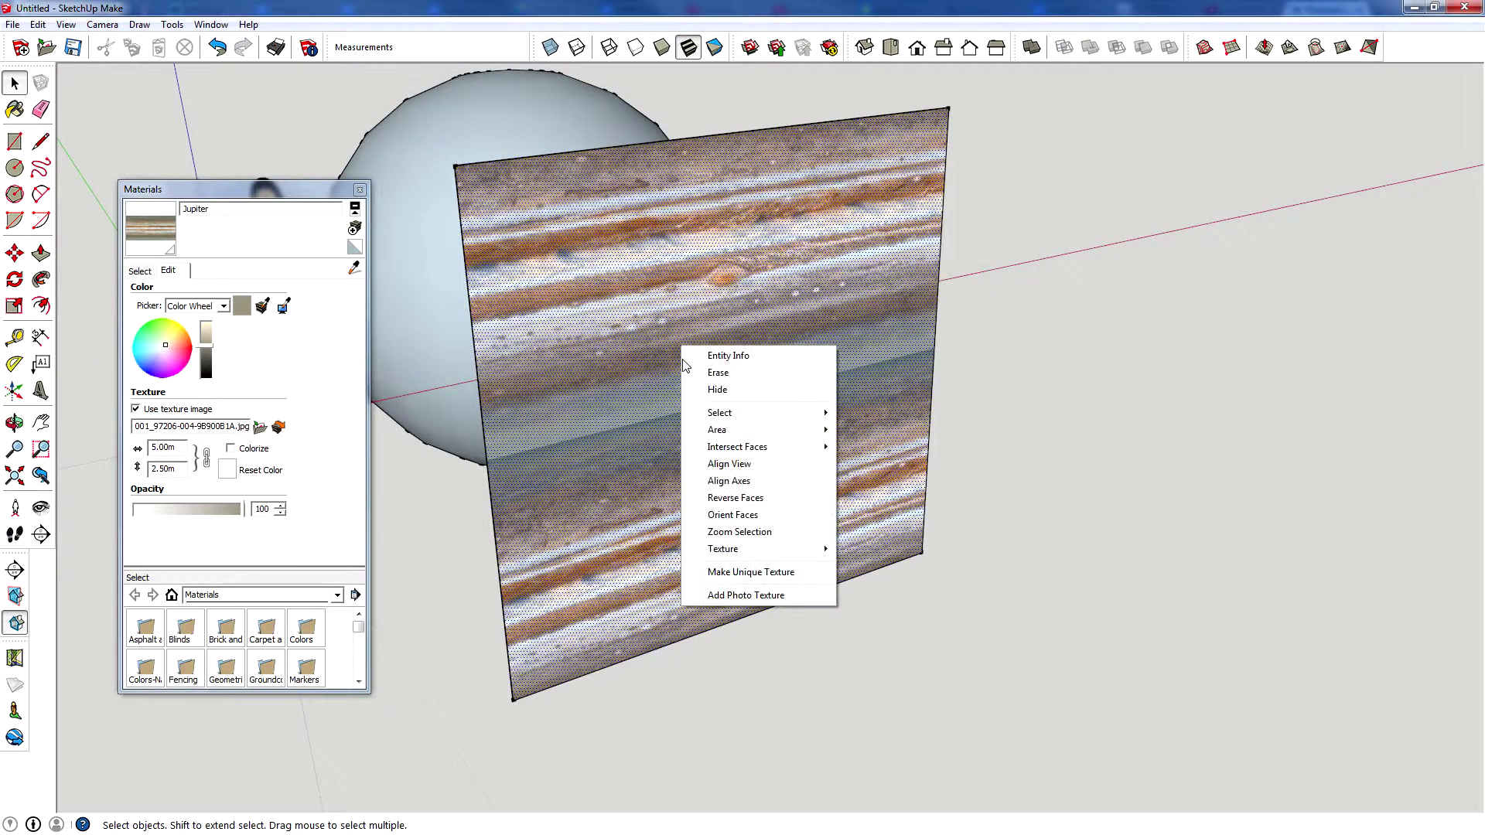
mouse_move(741, 551)
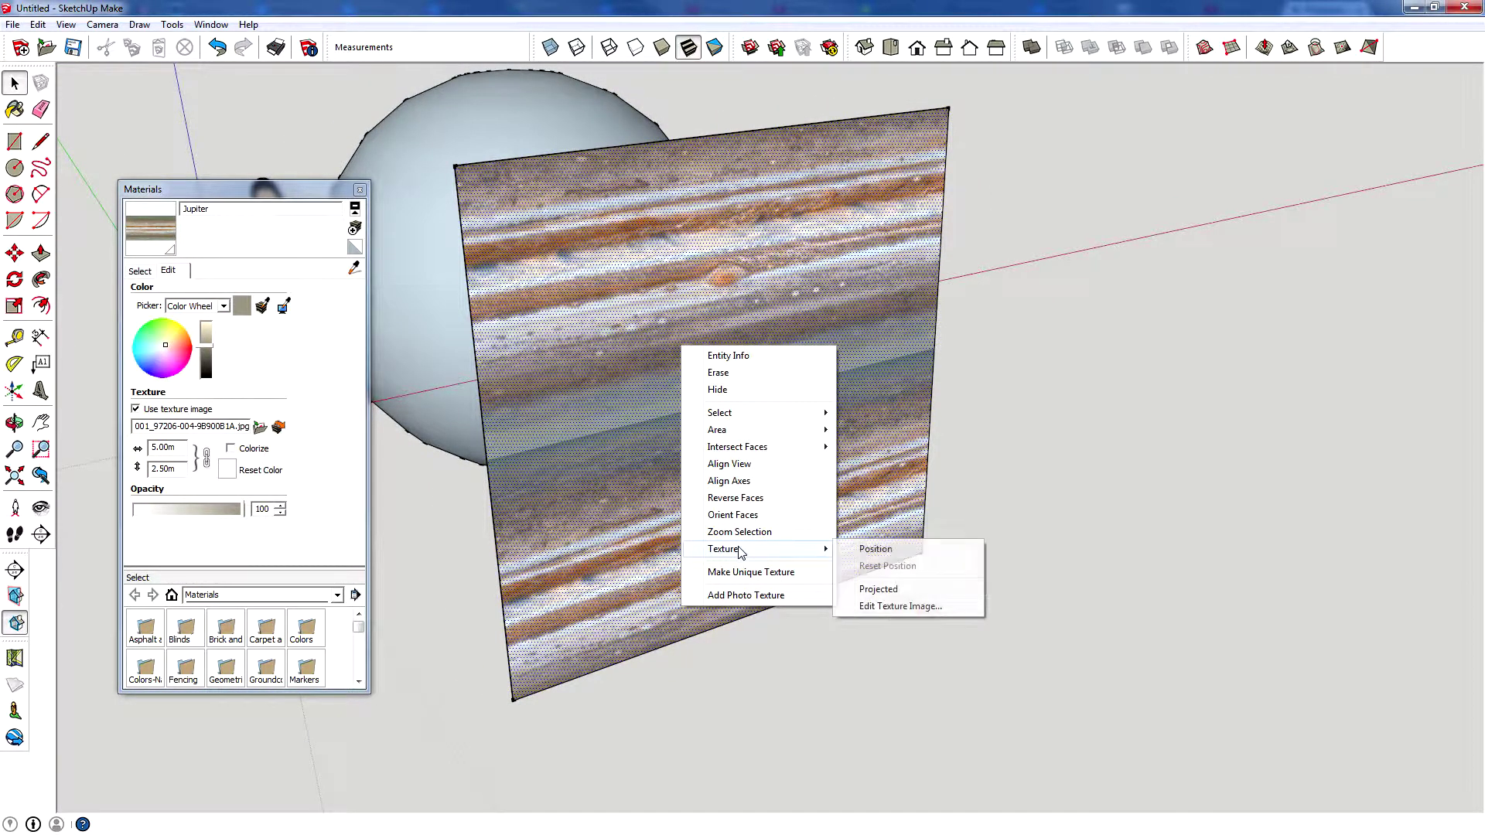
left_click(864, 550)
scroll(783, 457, "down", 3)
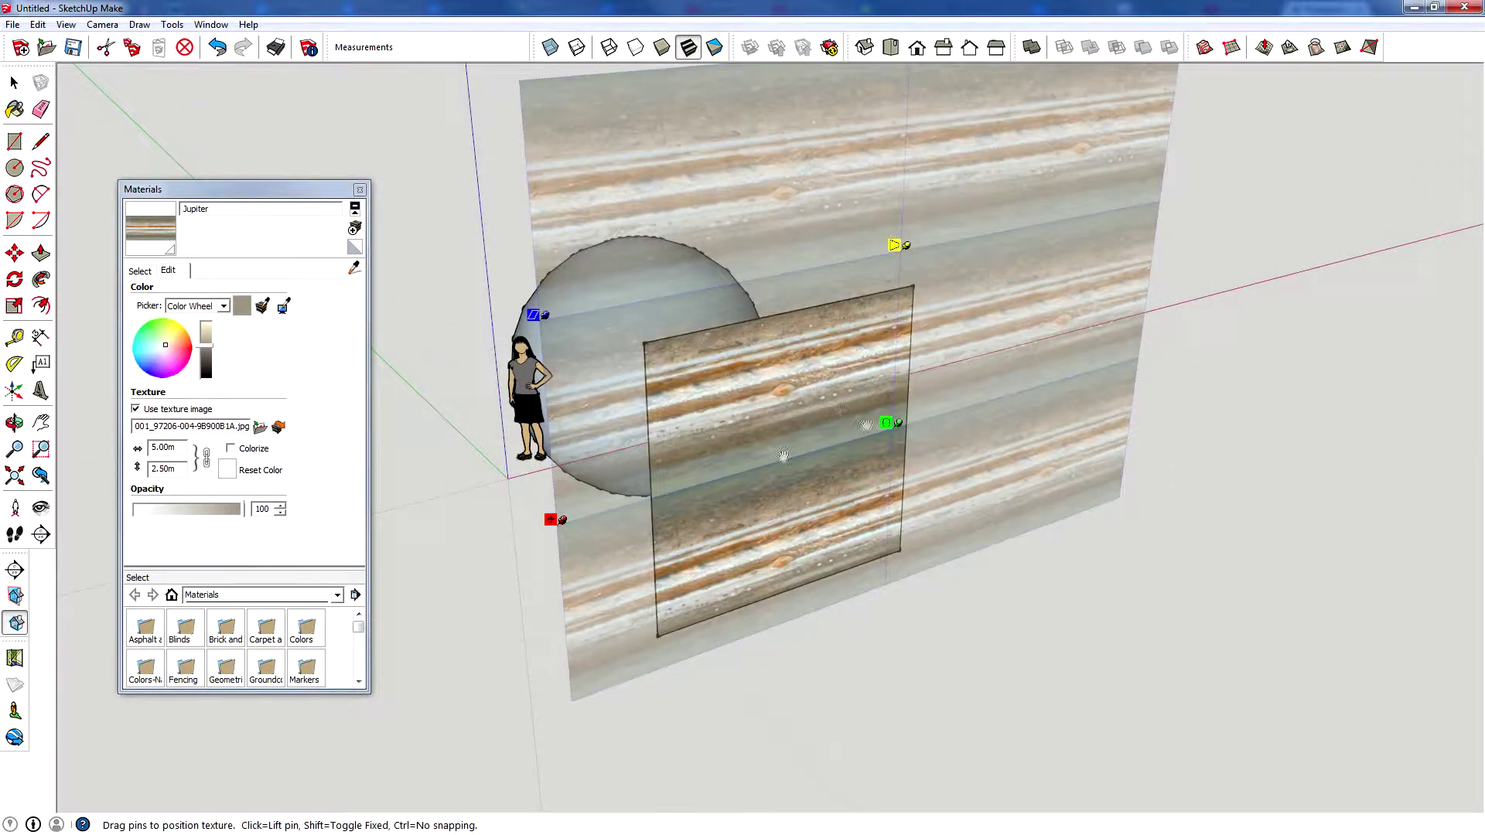
left_click_drag(562, 524, 903, 548)
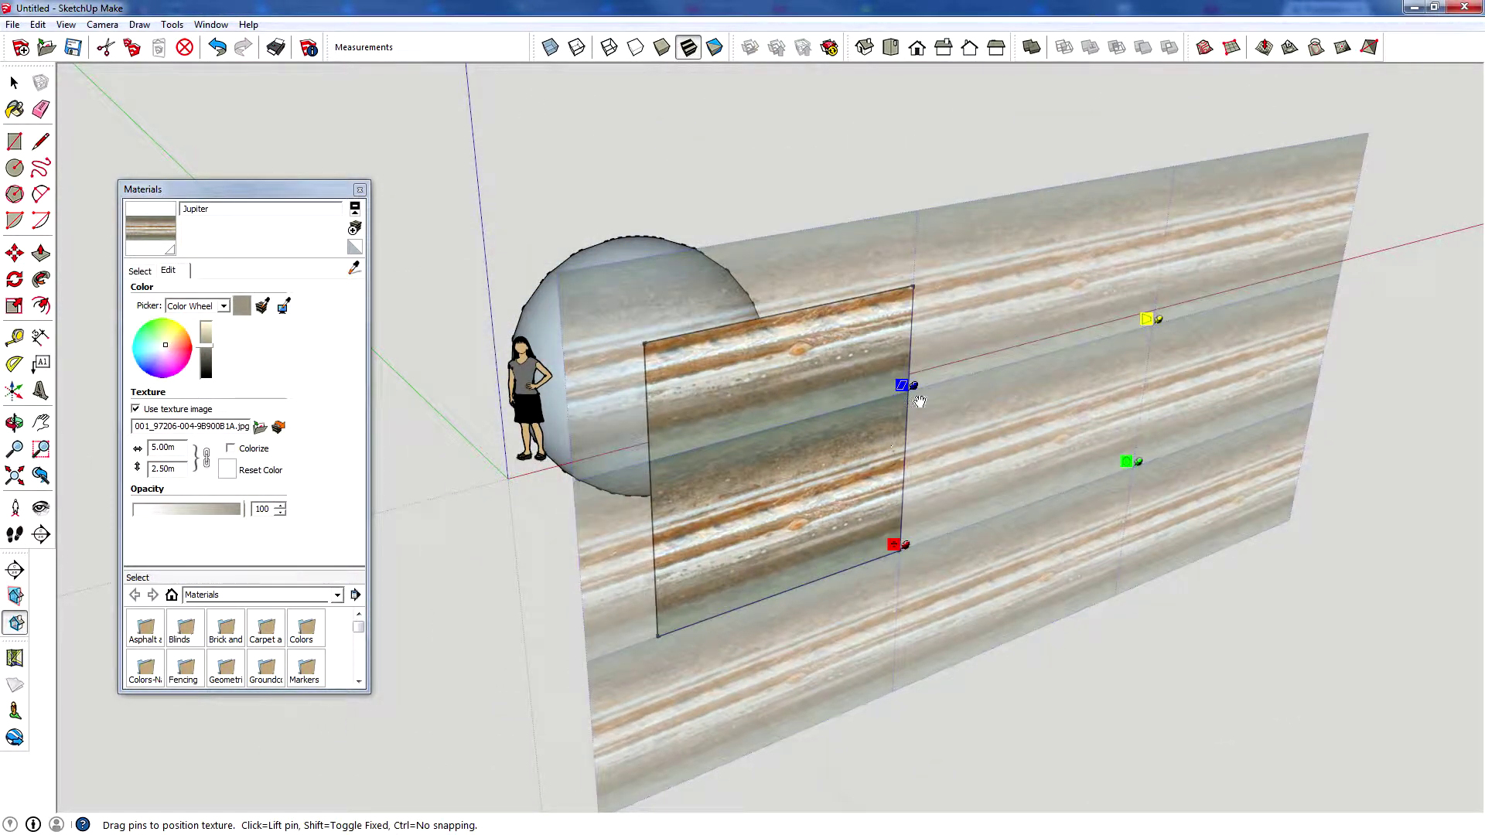
Scale the texture with its pins until one image tile spans the rectangle's full height, and accept the positioning.
mouse_move(907, 386)
left_mouse_down()
mouse_move(894, 480)
mouse_move(888, 454)
mouse_move(786, 474)
mouse_move(607, 424)
mouse_move(444, 261)
mouse_move(541, 178)
mouse_move(871, 424)
mouse_move(1227, 618)
mouse_move(952, 532)
mouse_move(821, 234)
mouse_move(905, 422)
mouse_move(915, 414)
left_mouse_up()
left_click_drag(1143, 478, 1253, 450)
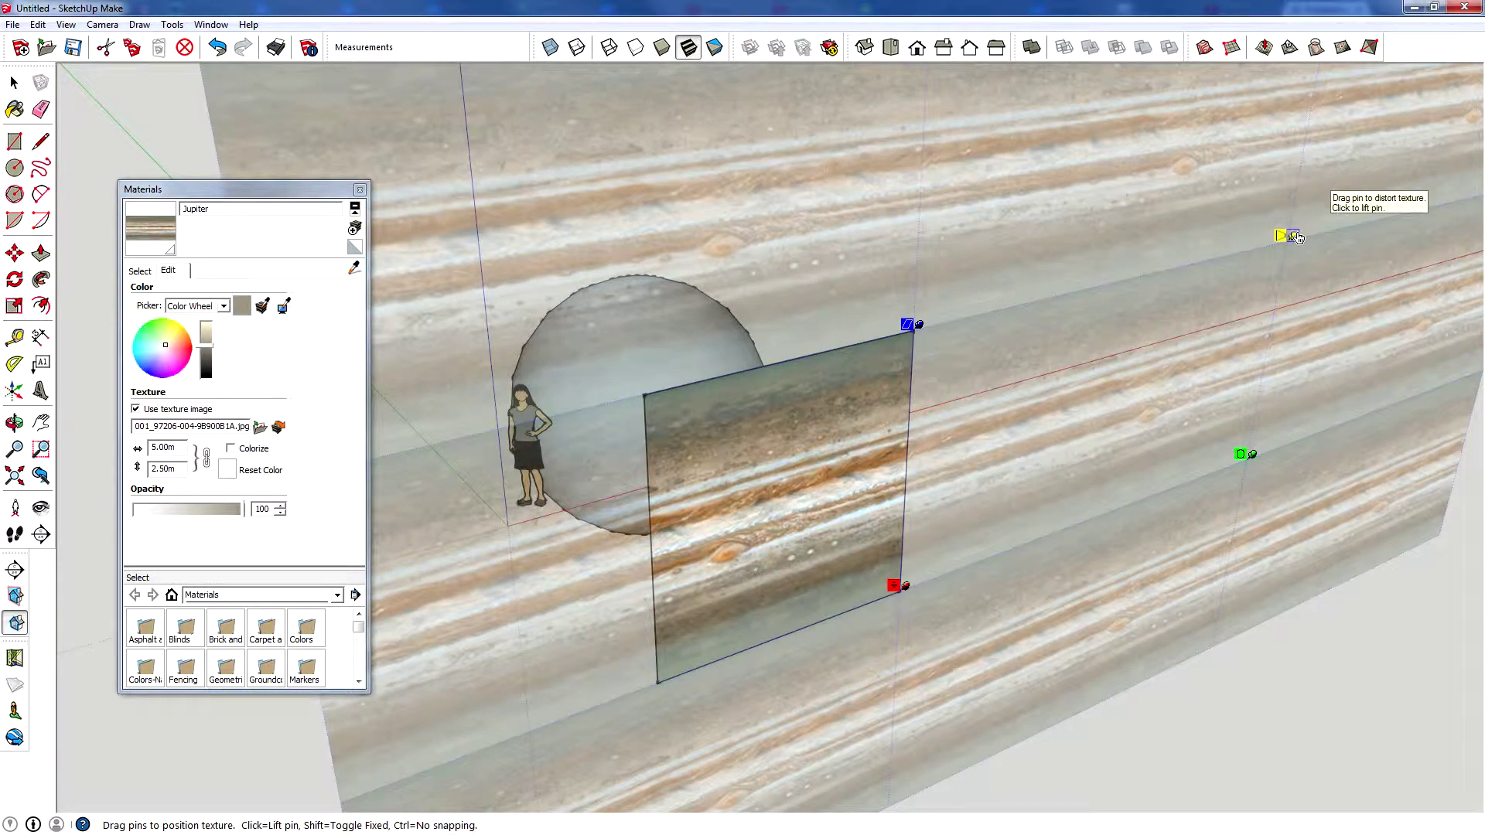
key("Return")
Reopen texture positioning on the rectangle, fine-tune the yellow and red pins, and accept the placement.
mouse_move(889, 665)
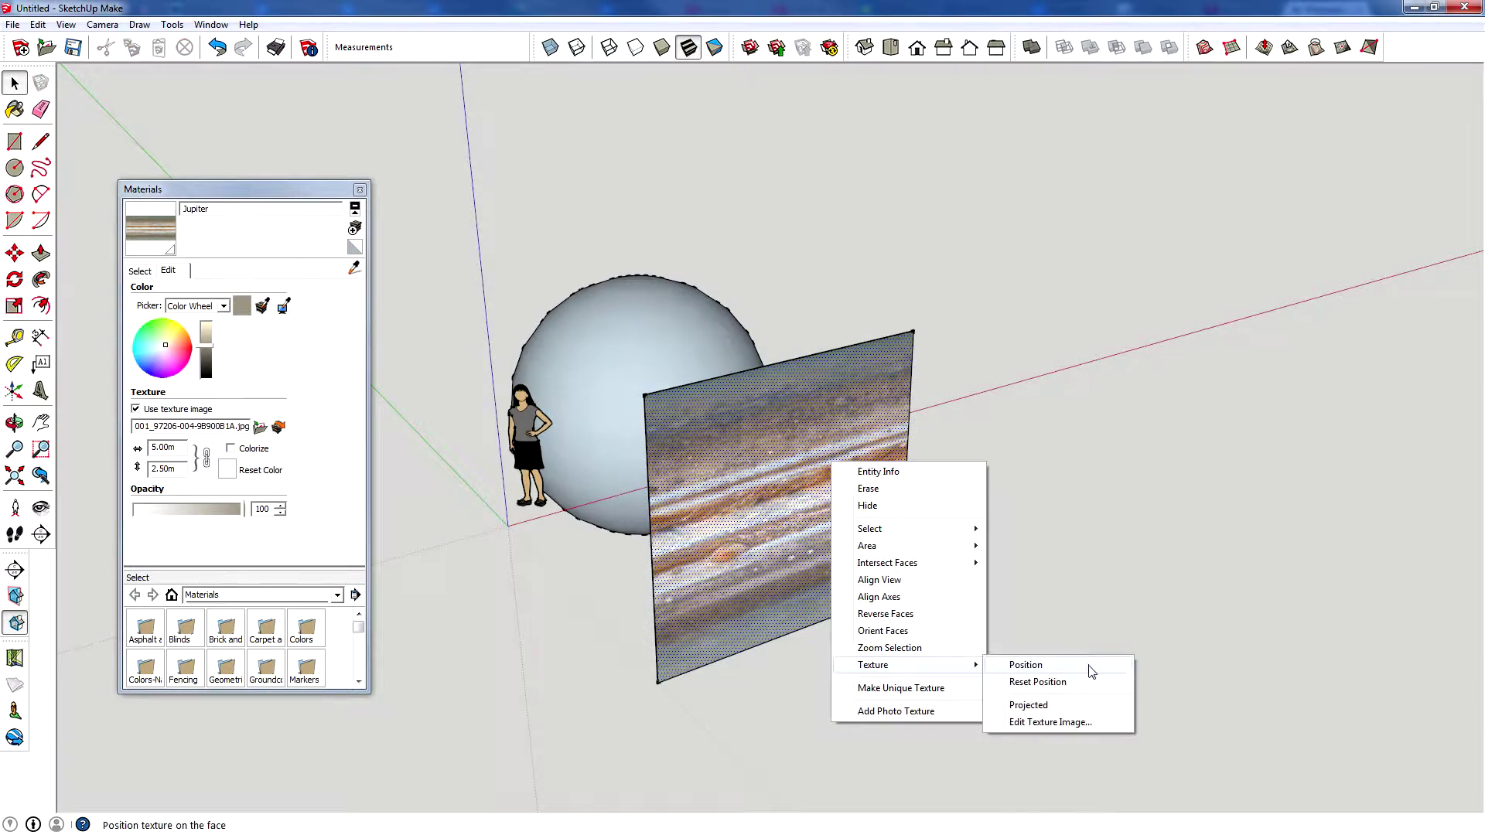
left_click(1006, 664)
mouse_move(1283, 235)
left_mouse_down()
mouse_move(1200, 245)
mouse_move(1010, 351)
mouse_move(1054, 371)
mouse_move(1116, 165)
mouse_move(1039, 99)
mouse_move(1128, 128)
mouse_move(1179, 224)
mouse_move(866, 375)
mouse_move(868, 229)
mouse_move(1030, 263)
mouse_move(935, 227)
mouse_move(873, 233)
mouse_move(911, 390)
mouse_move(1260, 391)
mouse_move(1346, 348)
mouse_move(1290, 242)
left_mouse_up()
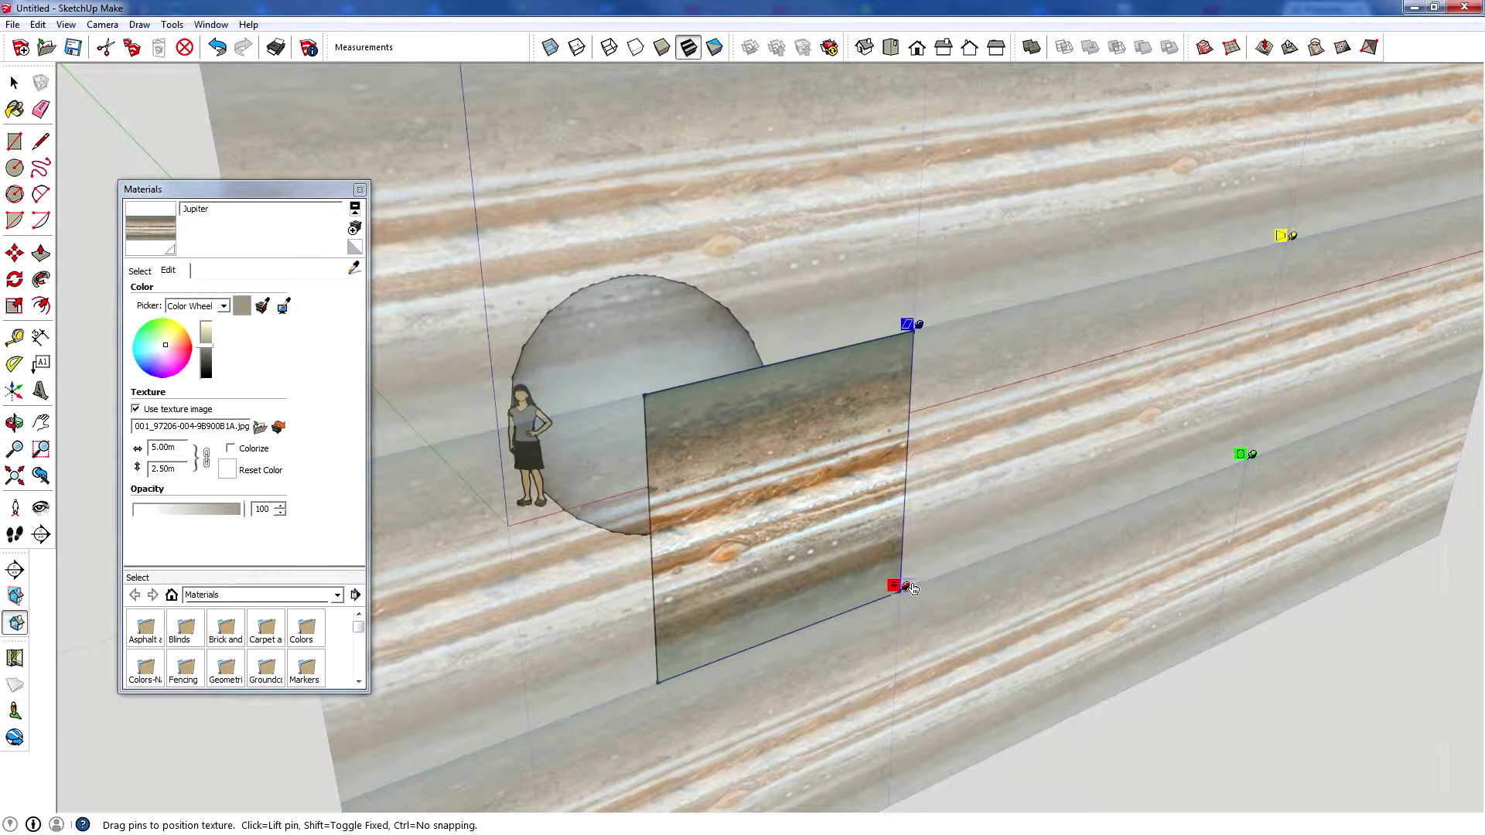
mouse_move(913, 590)
left_mouse_down()
mouse_move(722, 624)
mouse_move(678, 664)
mouse_move(851, 617)
mouse_move(904, 585)
left_mouse_up()
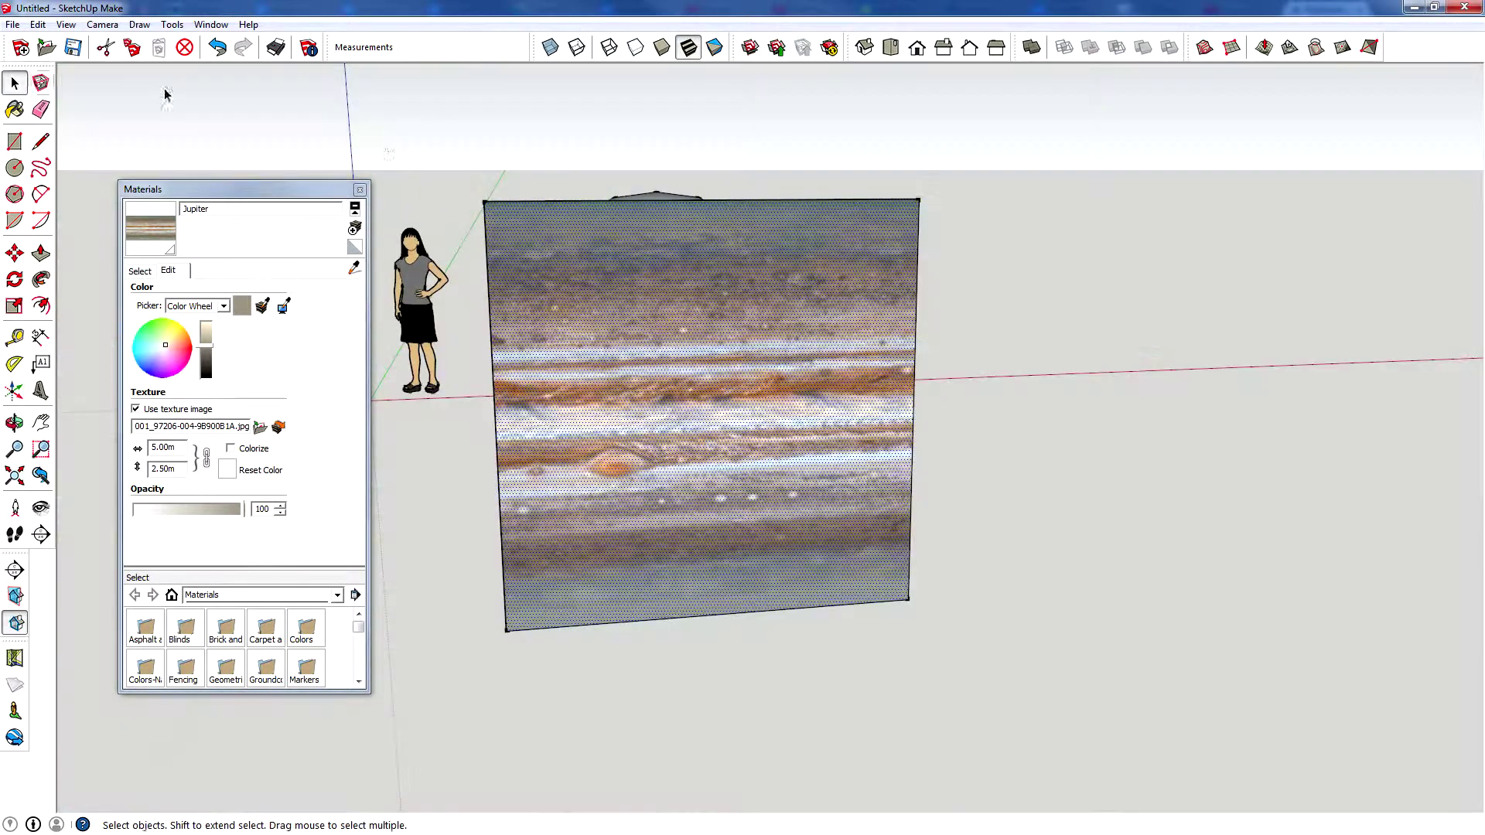
left_click(453, 199)
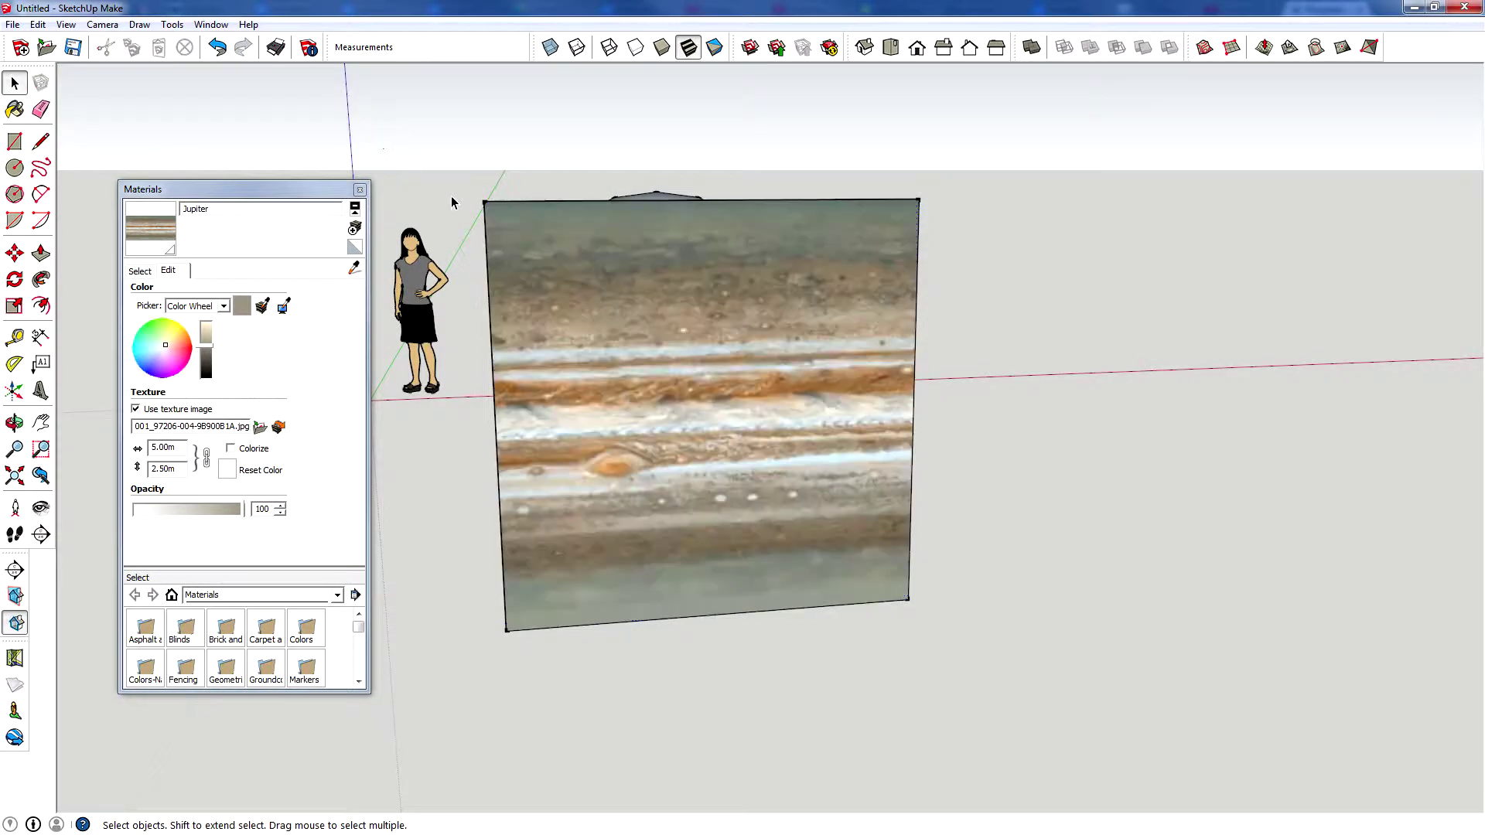
Try painting the sphere directly with the Jupiter material and check how the texture lands on its surface.
middle_click_drag(653, 362, 834, 364)
left_click(740, 287)
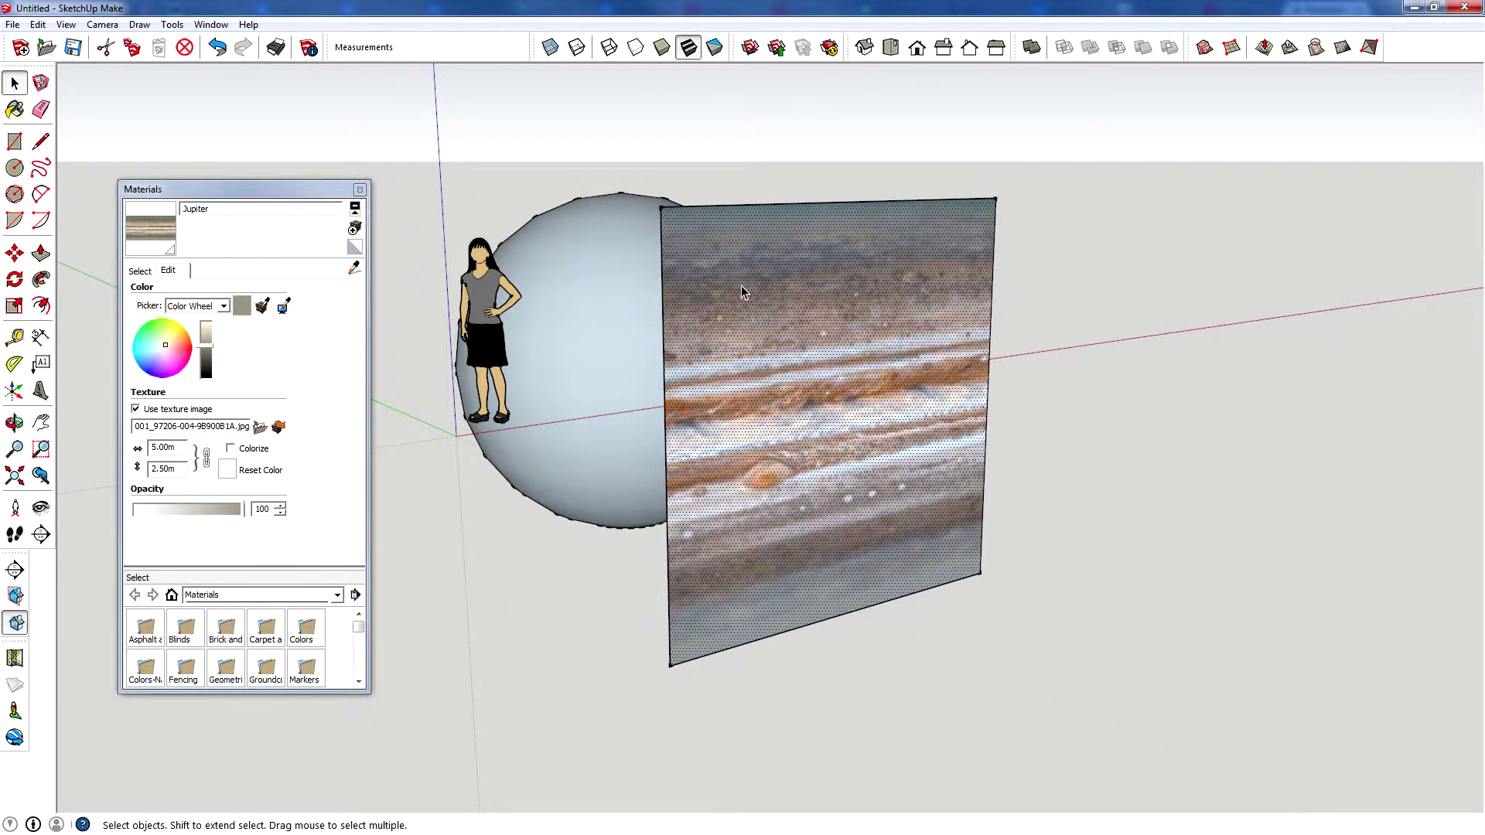
left_click(556, 274)
left_click(504, 167)
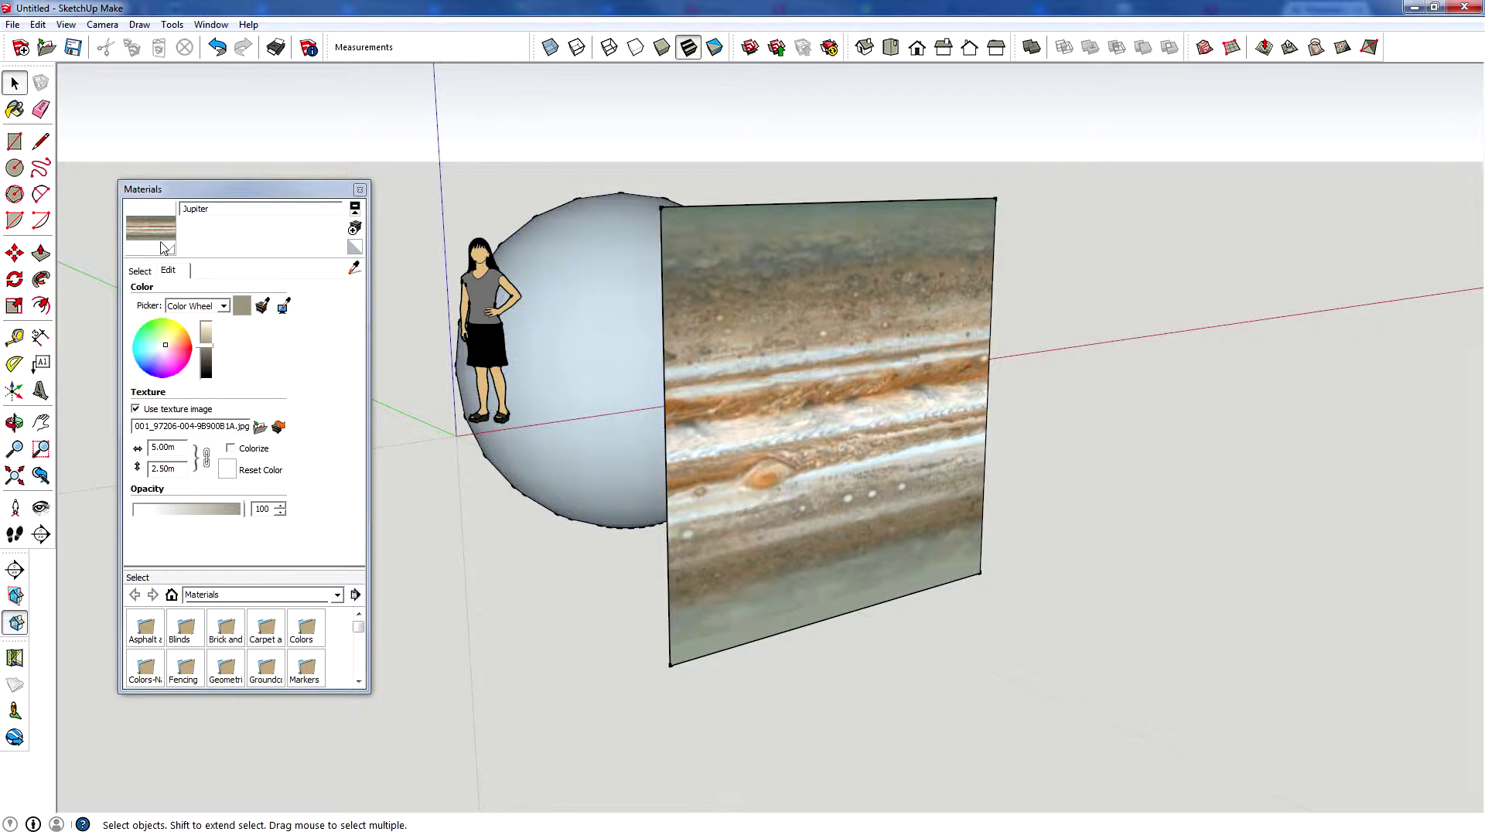
key("b")
left_click(617, 332)
mouse_move(619, 325)
middle_mouse_down()
mouse_move(756, 292)
mouse_move(730, 340)
mouse_move(1054, 497)
mouse_move(1312, 425)
mouse_move(1024, 304)
mouse_move(849, 354)
mouse_move(338, 290)
middle_mouse_up()
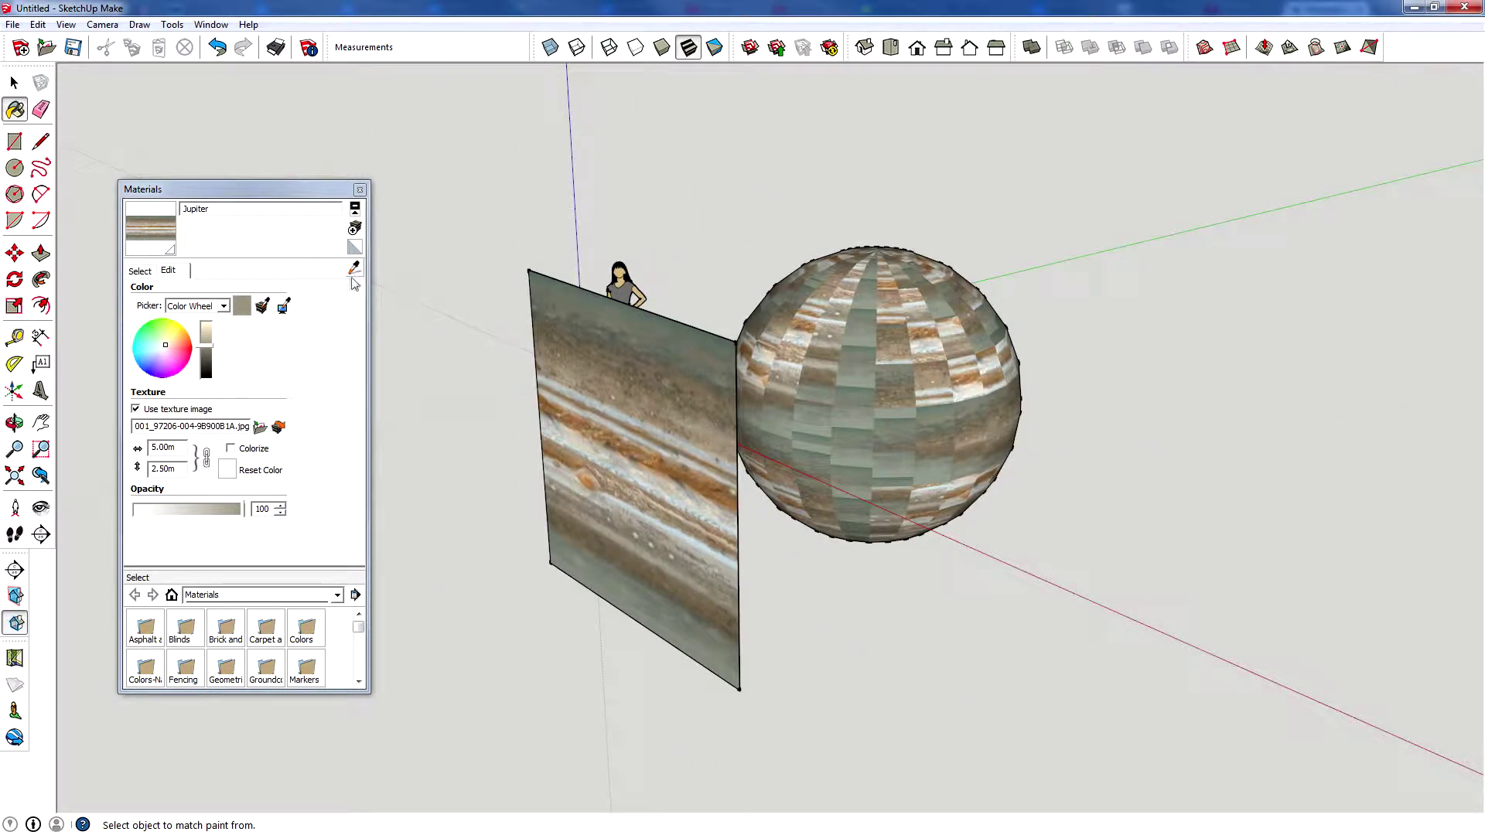
Try painting the sphere with the texture sampled from the positioned rectangle before it is set as projected, and inspect the coverage.
left_click(357, 272)
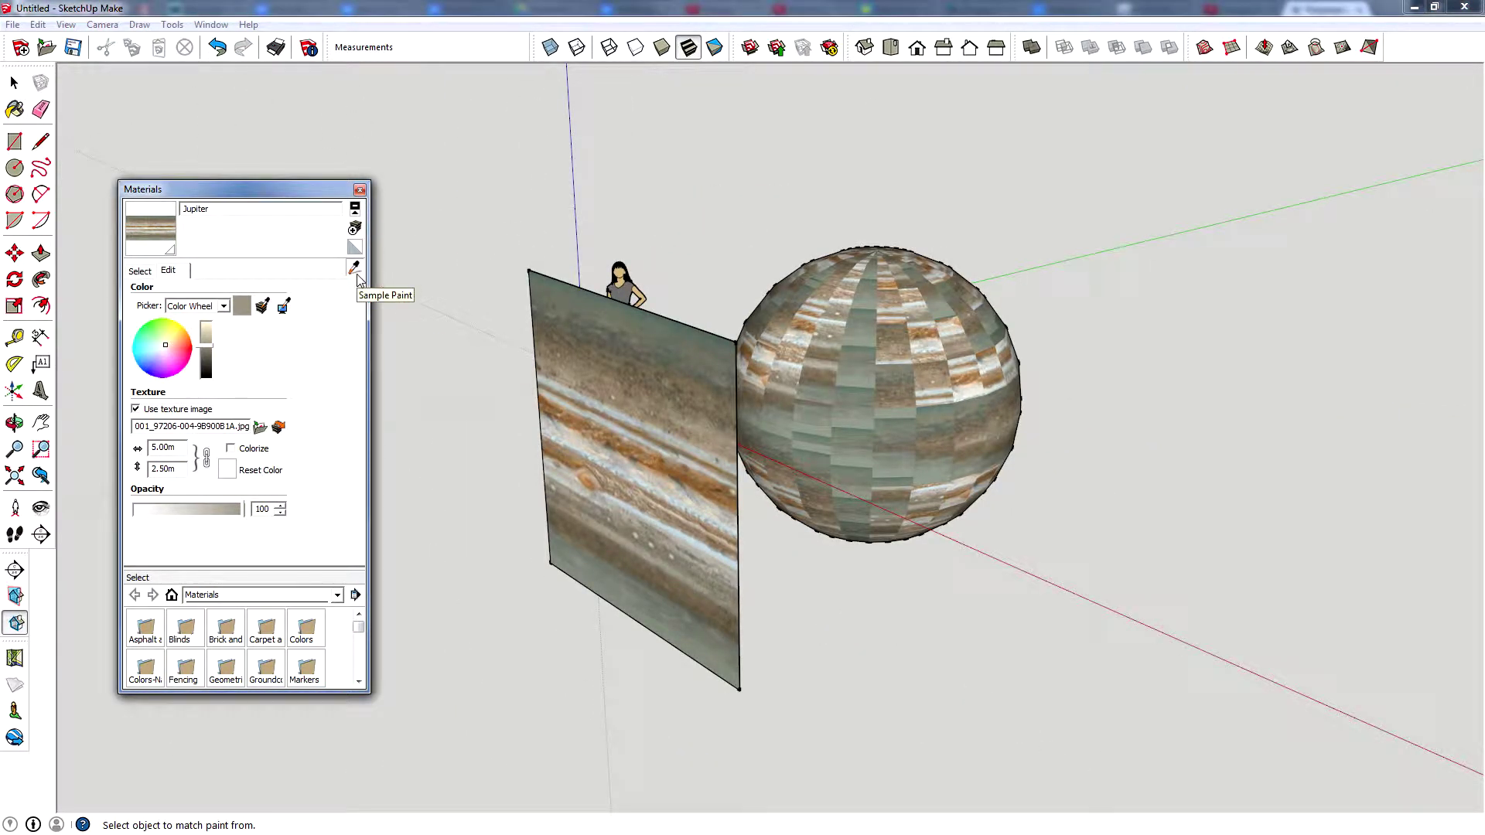
left_click(662, 412)
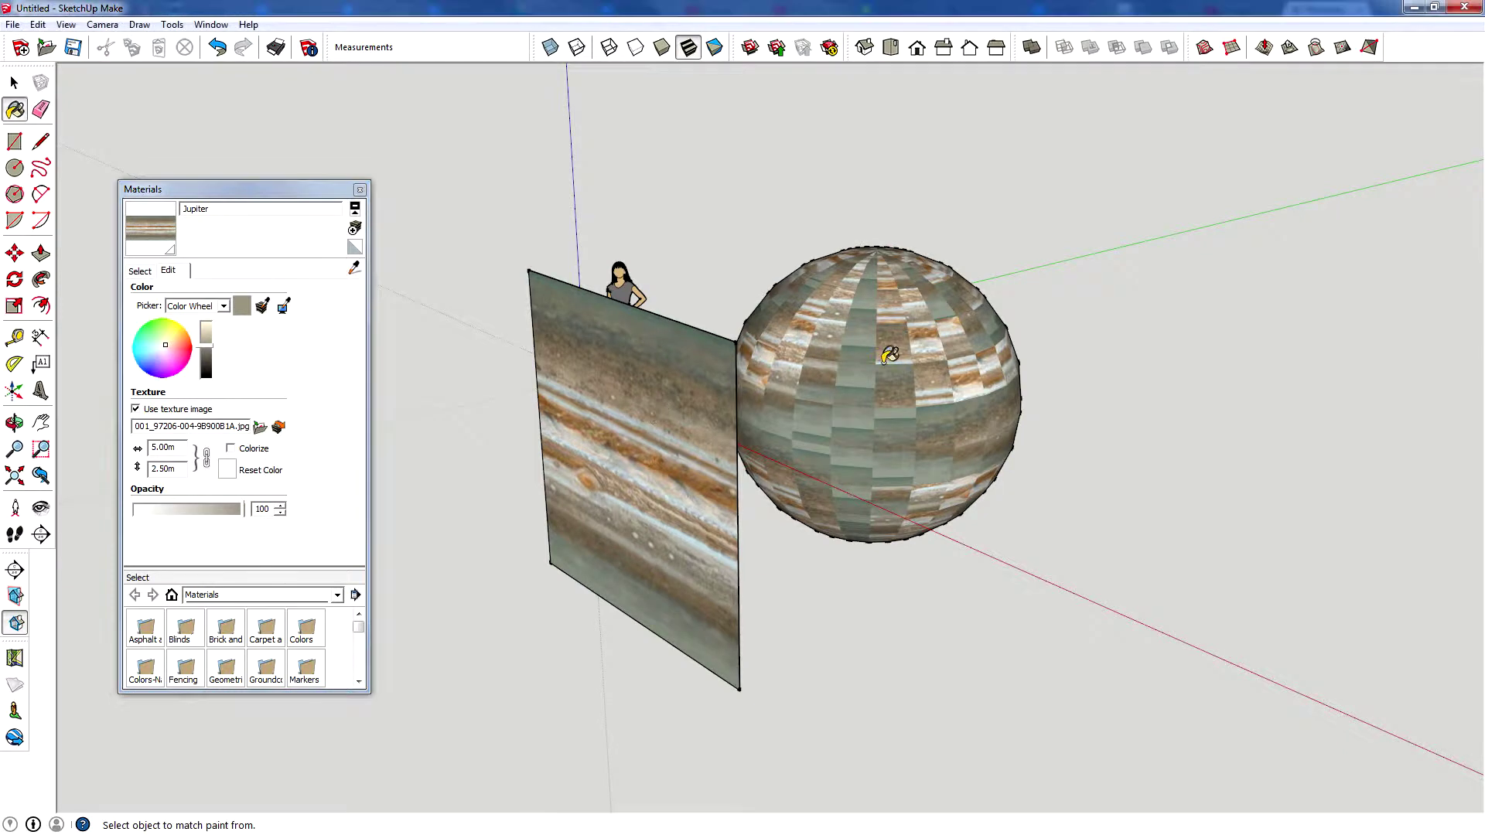
left_click(886, 358)
middle_click_drag(1026, 408, 1007, 280)
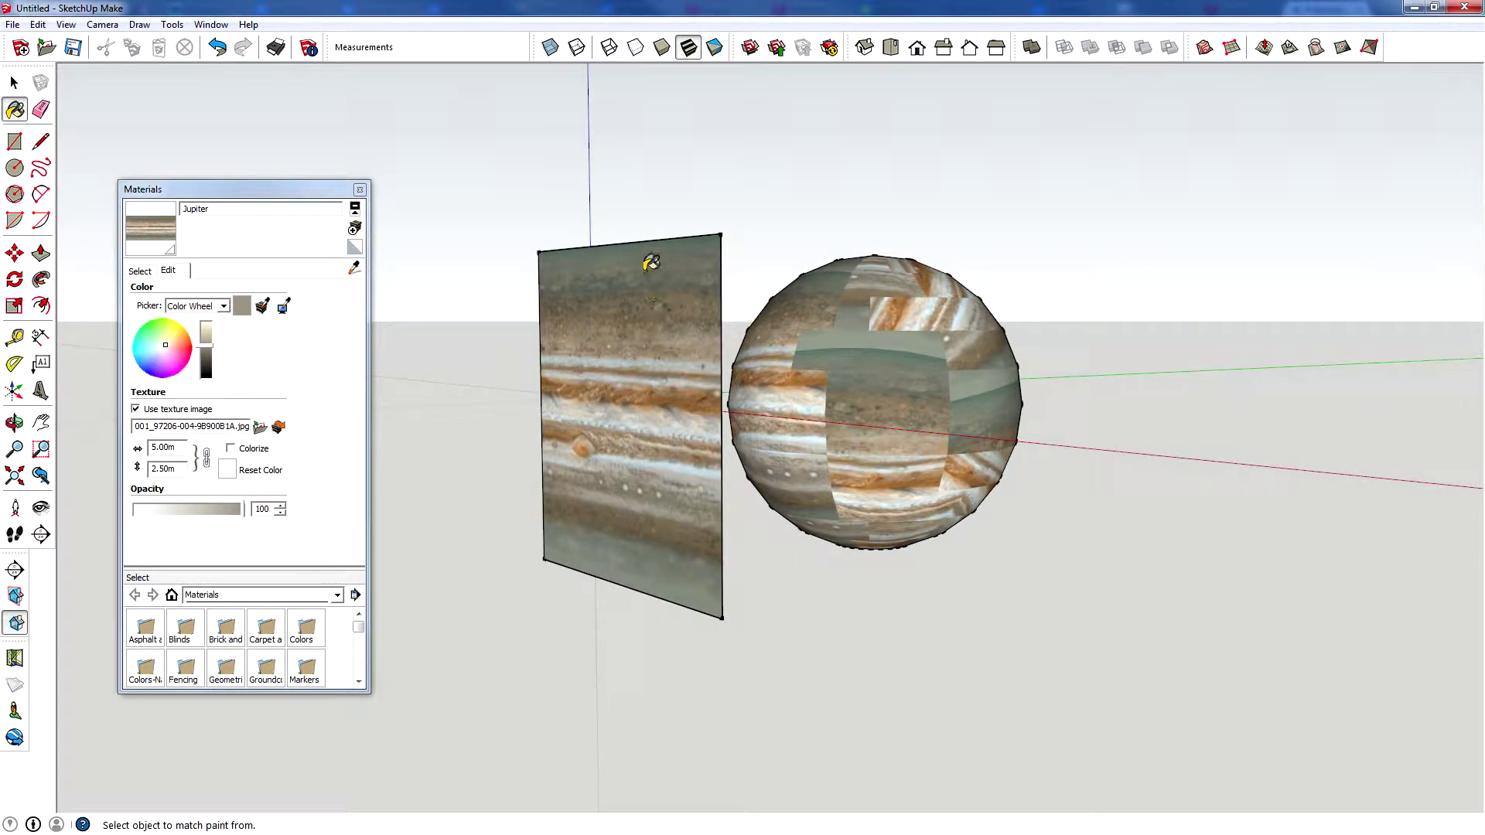
mouse_move(636, 448)
middle_mouse_down()
mouse_move(755, 397)
mouse_move(901, 434)
mouse_move(600, 249)
mouse_move(550, 426)
mouse_move(411, 428)
mouse_move(514, 351)
mouse_move(661, 358)
mouse_move(381, 421)
mouse_move(109, 417)
mouse_move(889, 338)
mouse_move(147, 6)
middle_mouse_up()
Set the rectangle's Jupiter texture to Projected and clear the selection.
left_click(14, 83)
right_click(880, 431)
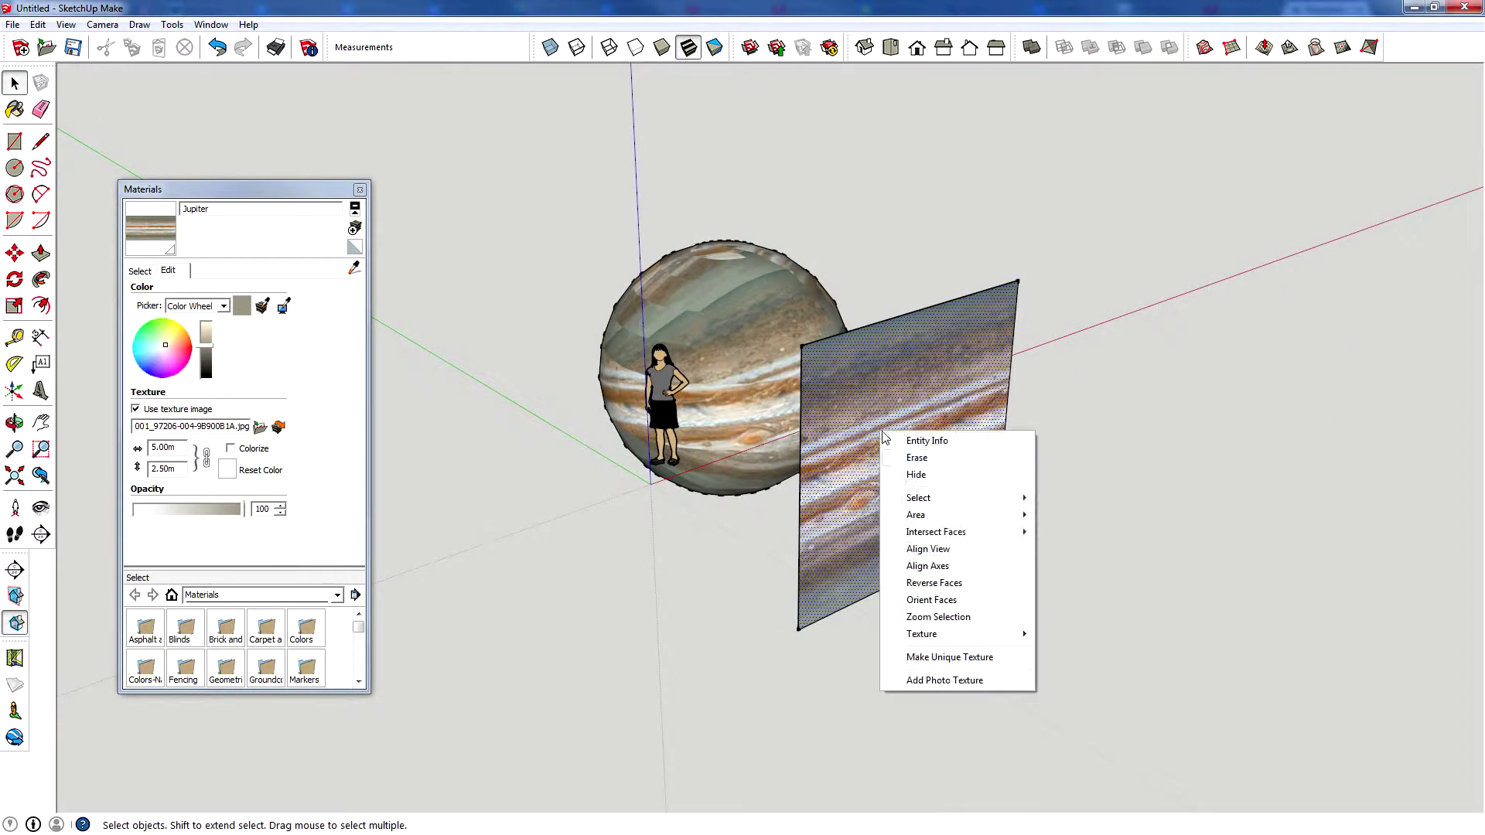
mouse_move(945, 643)
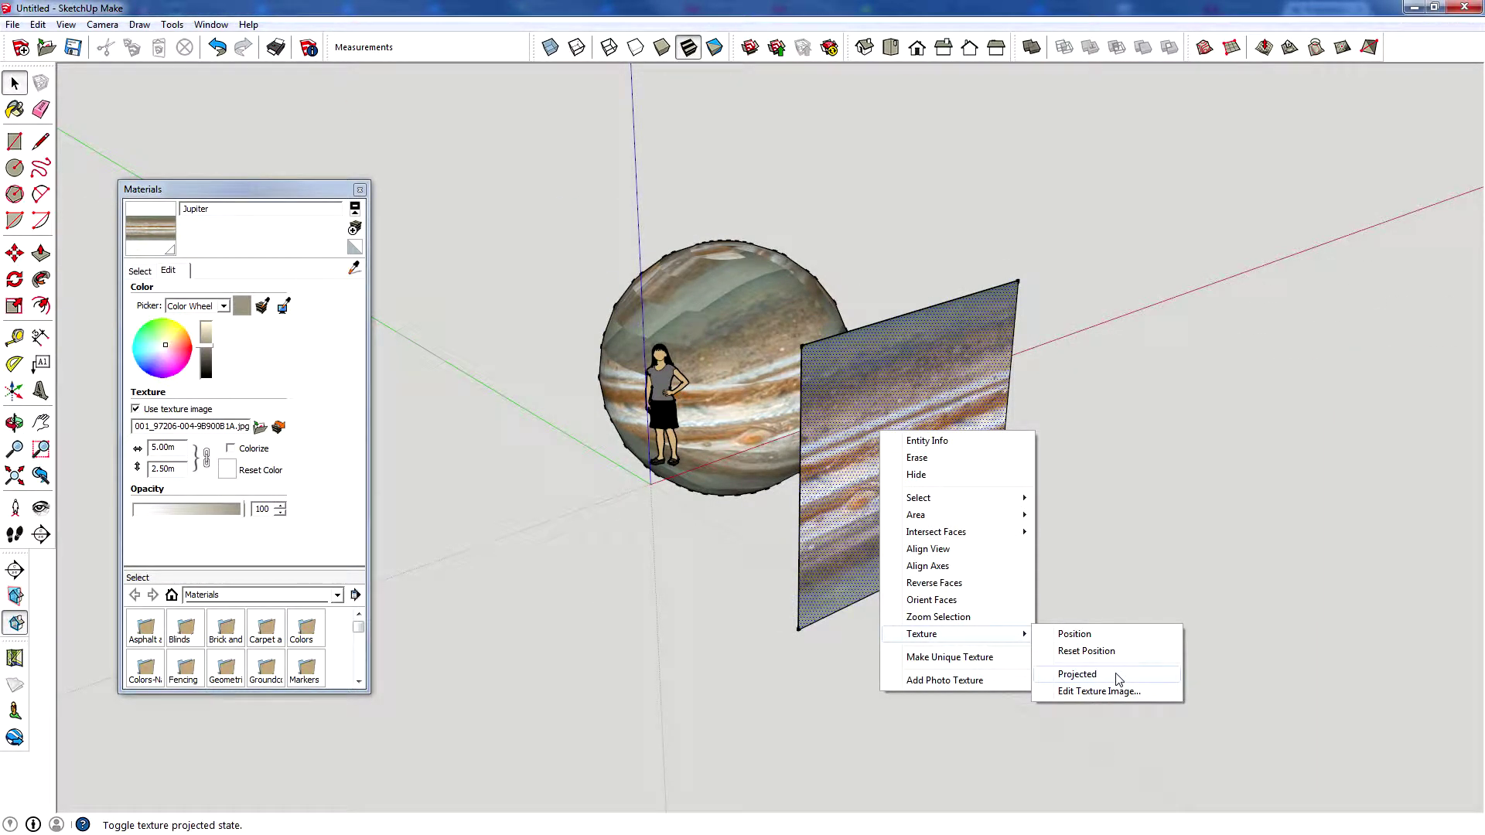
left_click(1116, 679)
scroll(945, 405, "up", 4)
middle_click_drag(946, 404, 900, 363)
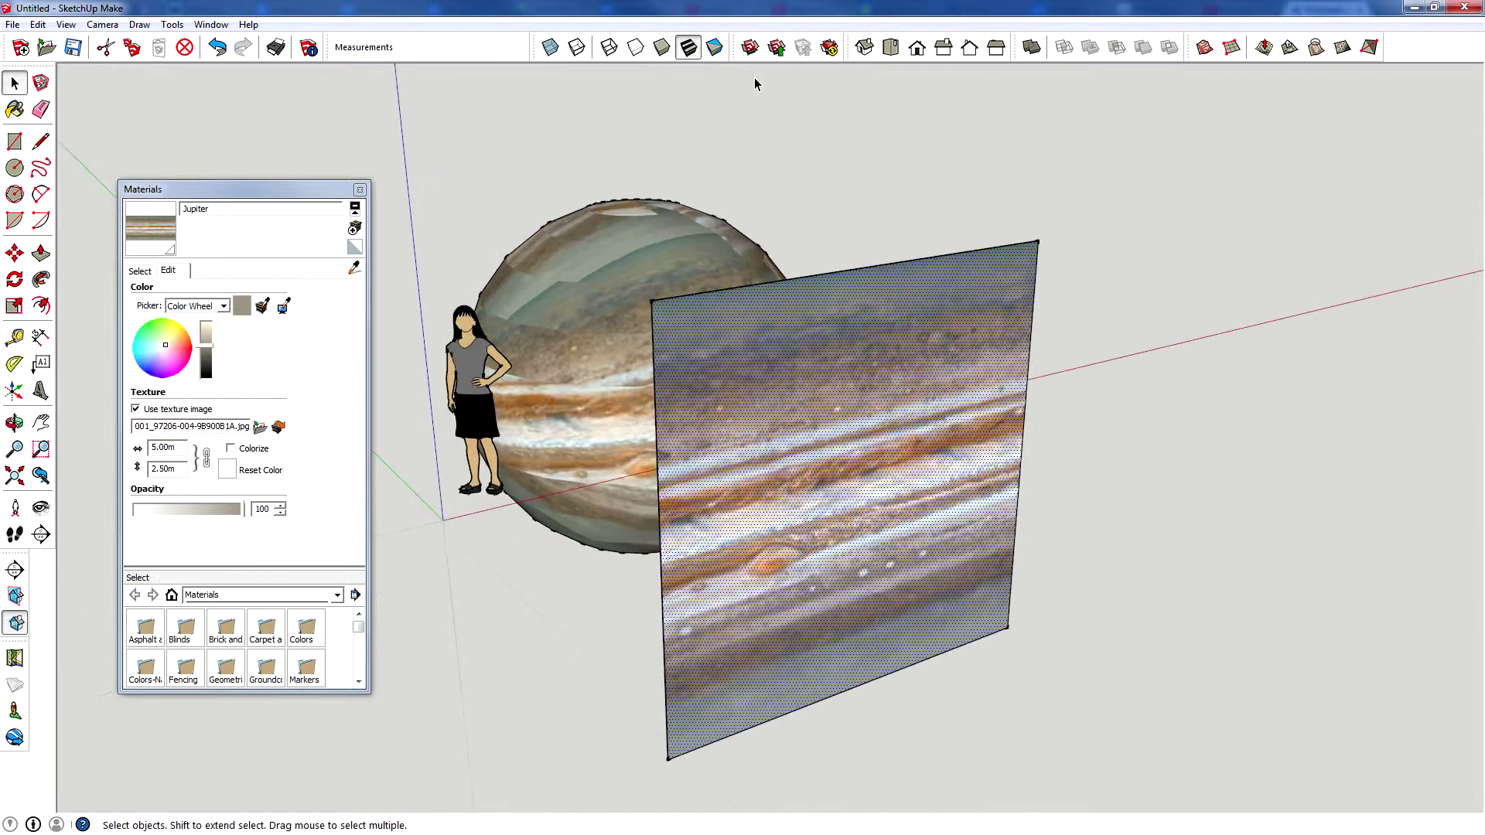
left_click(867, 155)
Sample the projected texture from the rectangle and paint the sphere with it.
left_click(354, 268)
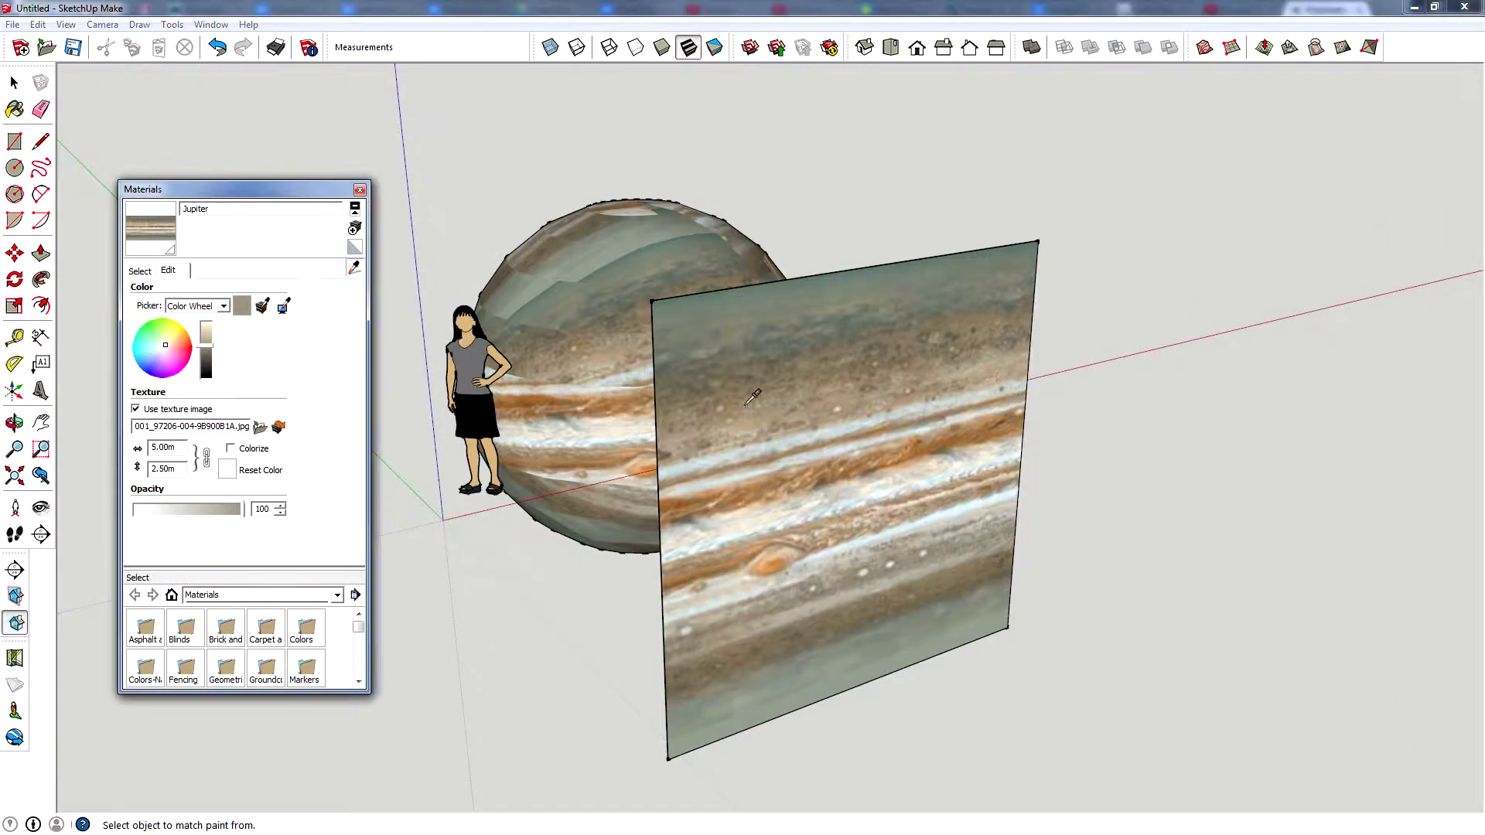
left_click(824, 482)
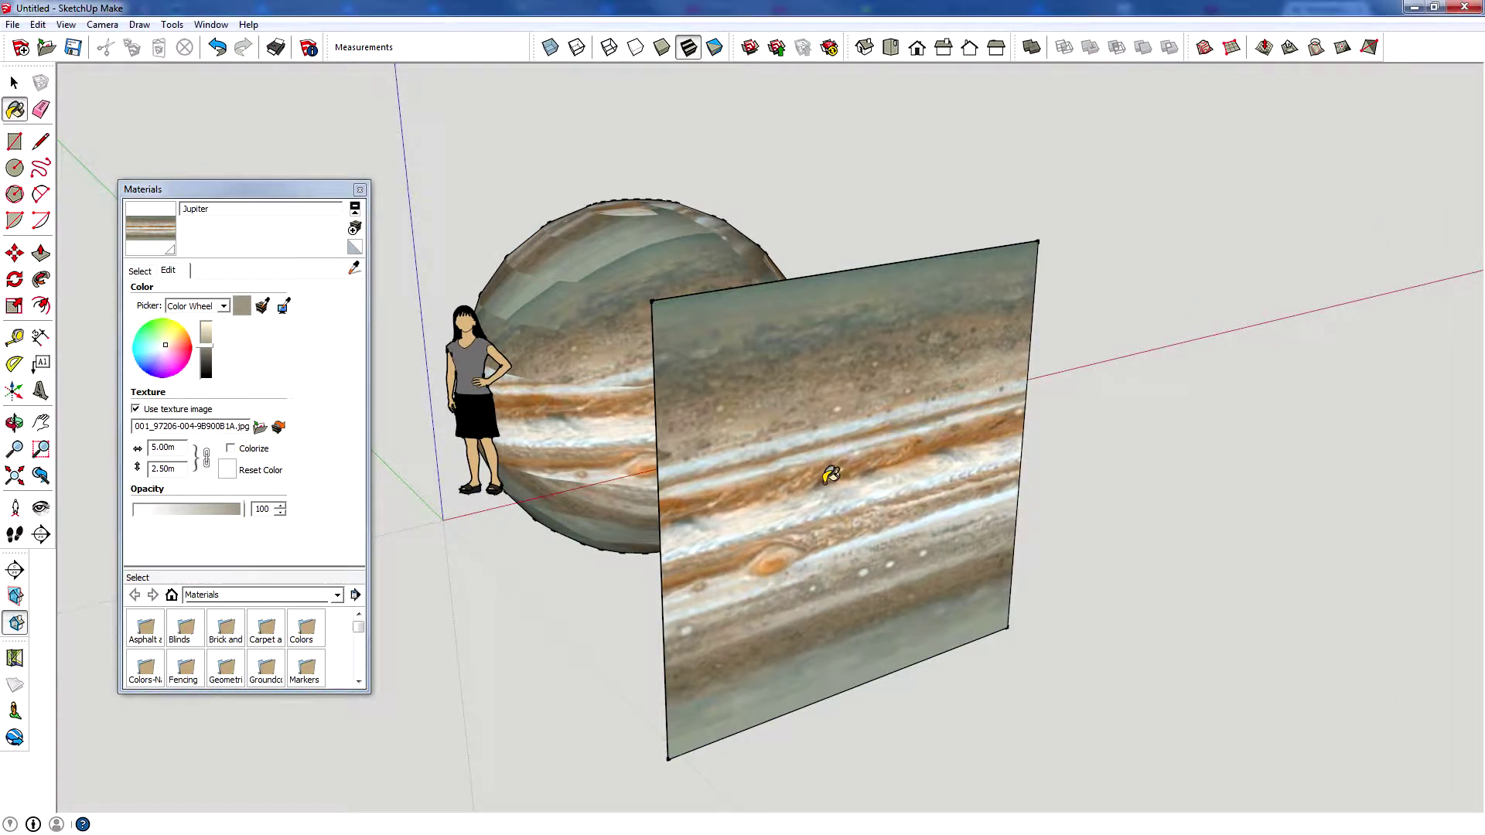
left_click(560, 400)
mouse_move(563, 405)
middle_mouse_down()
mouse_move(912, 265)
mouse_move(546, 431)
mouse_move(546, 396)
mouse_move(855, 464)
mouse_move(1222, 341)
mouse_move(957, 316)
middle_mouse_up()
mouse_move(719, 568)
middle_mouse_down()
mouse_move(801, 590)
mouse_move(763, 405)
mouse_move(985, 546)
mouse_move(797, 414)
mouse_move(727, 571)
middle_mouse_up()
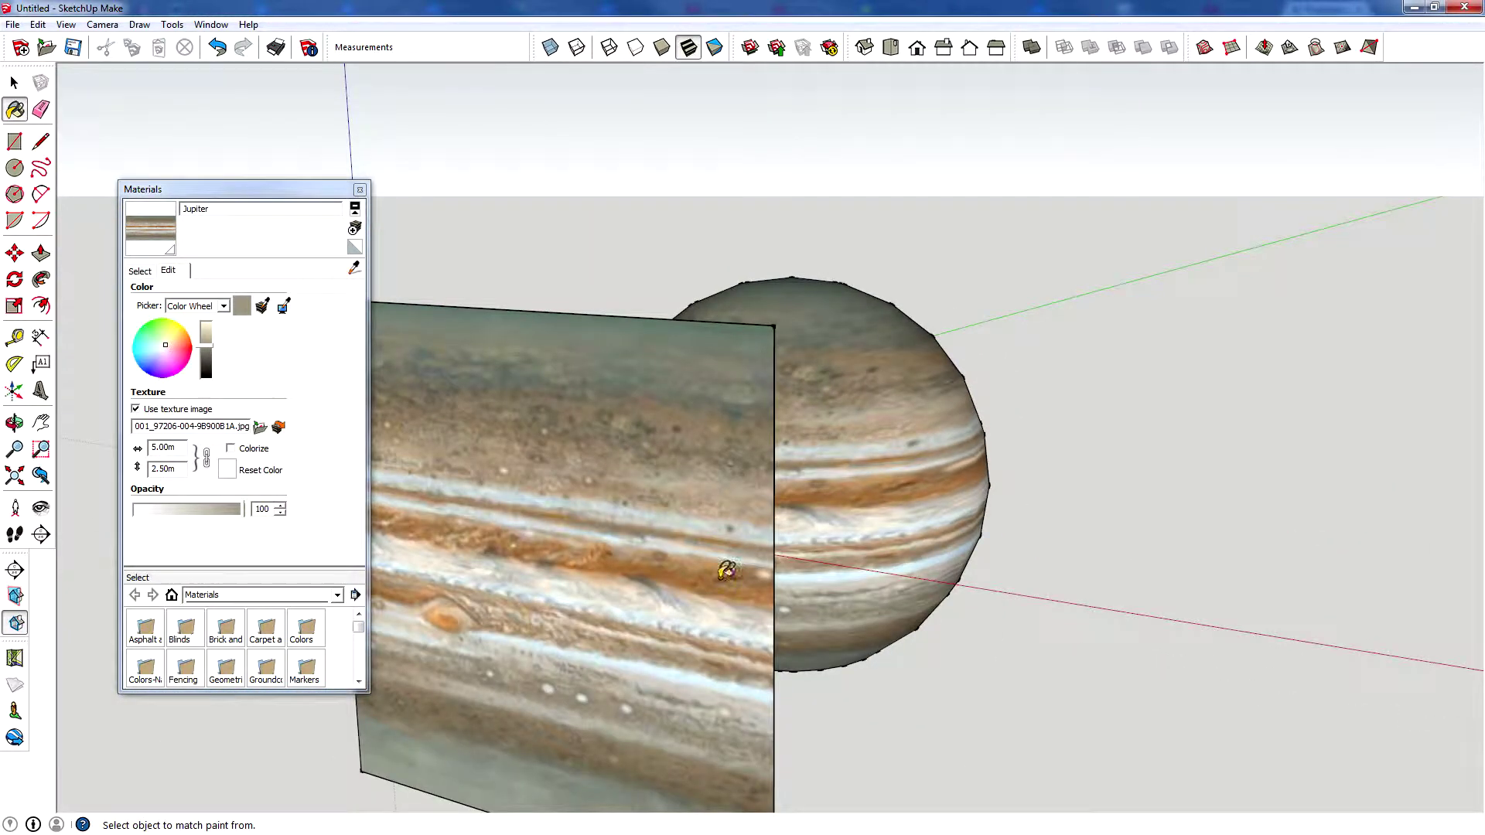
Examine the projected Jupiter texture around the sphere's front, sides and back for stretching or seams.
mouse_move(924, 473)
middle_mouse_down()
mouse_move(1209, 126)
mouse_move(769, 623)
mouse_move(726, 405)
mouse_move(535, 420)
mouse_move(716, 398)
mouse_move(689, 192)
mouse_move(754, 600)
mouse_move(410, 311)
middle_mouse_up()
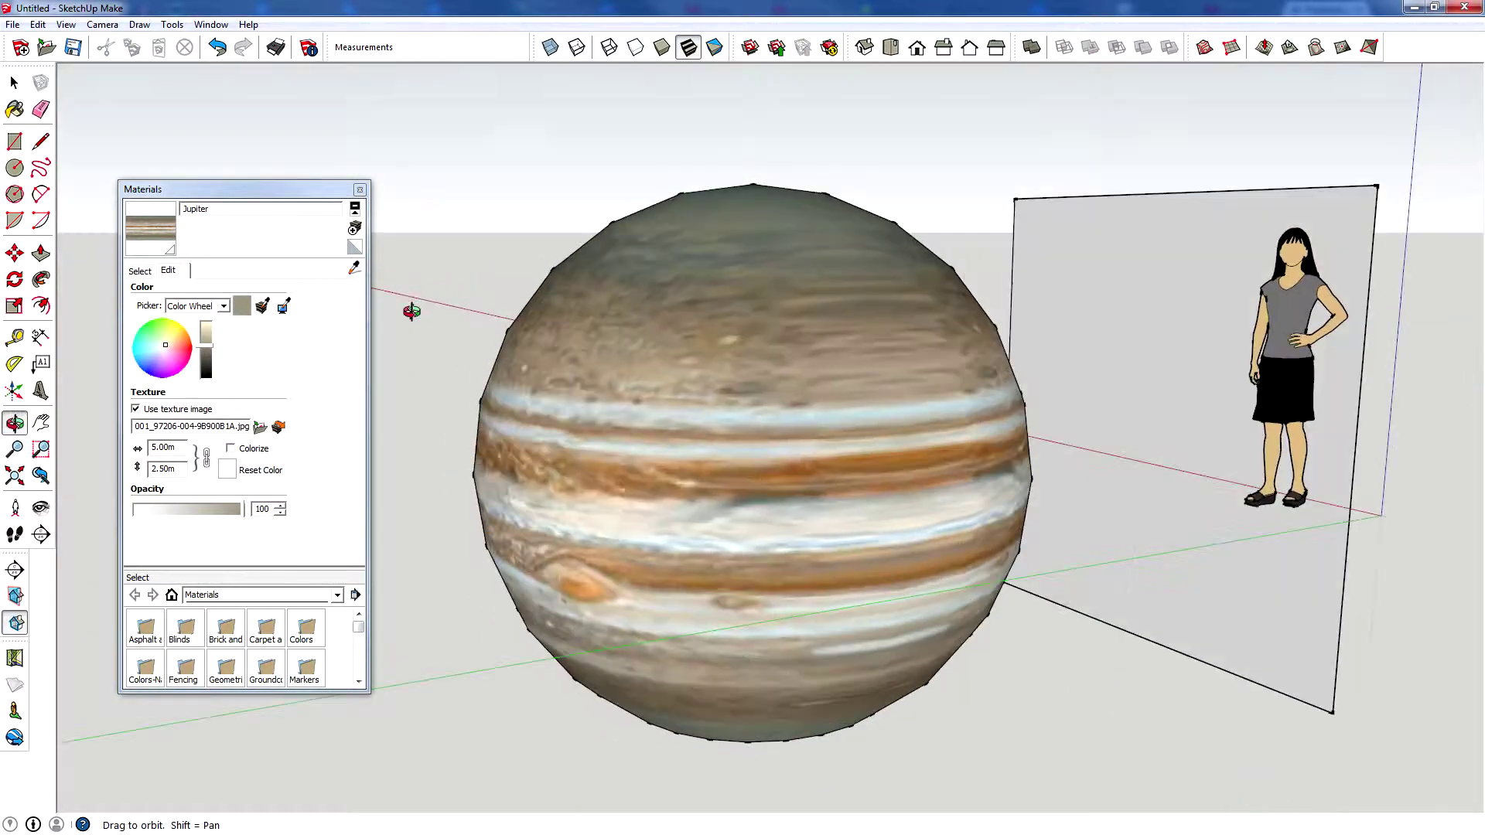
middle_click_drag(680, 341, 345, 407)
middle_click_drag(665, 418, 331, 434)
mouse_move(773, 441)
middle_mouse_down()
mouse_move(539, 447)
mouse_move(925, 395)
mouse_move(935, 378)
mouse_move(853, 436)
mouse_move(913, 391)
mouse_move(894, 371)
mouse_move(1197, 467)
middle_mouse_up()
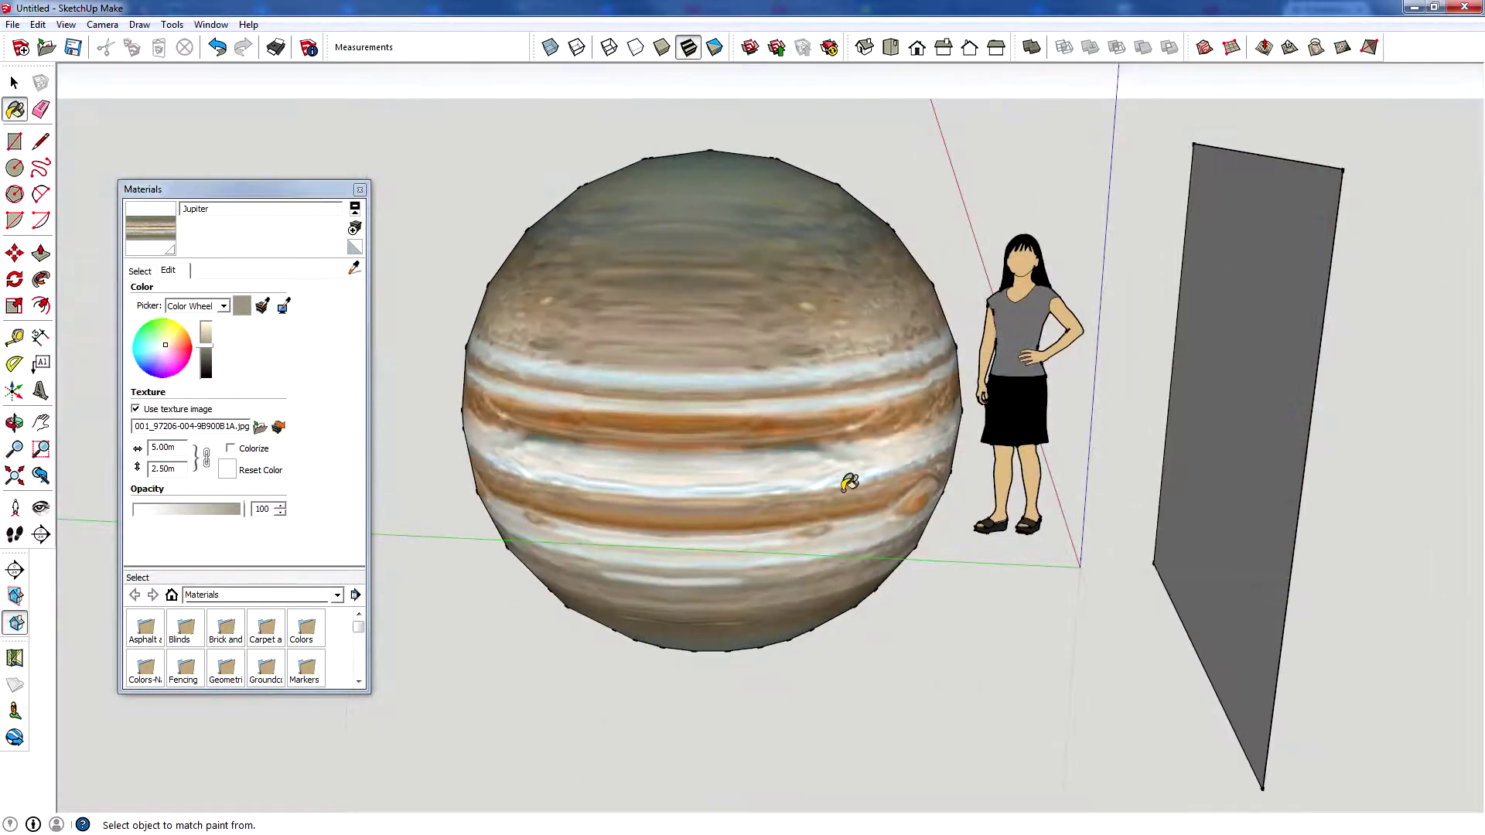
key("o")
left_click_drag(848, 480, 1087, 384)
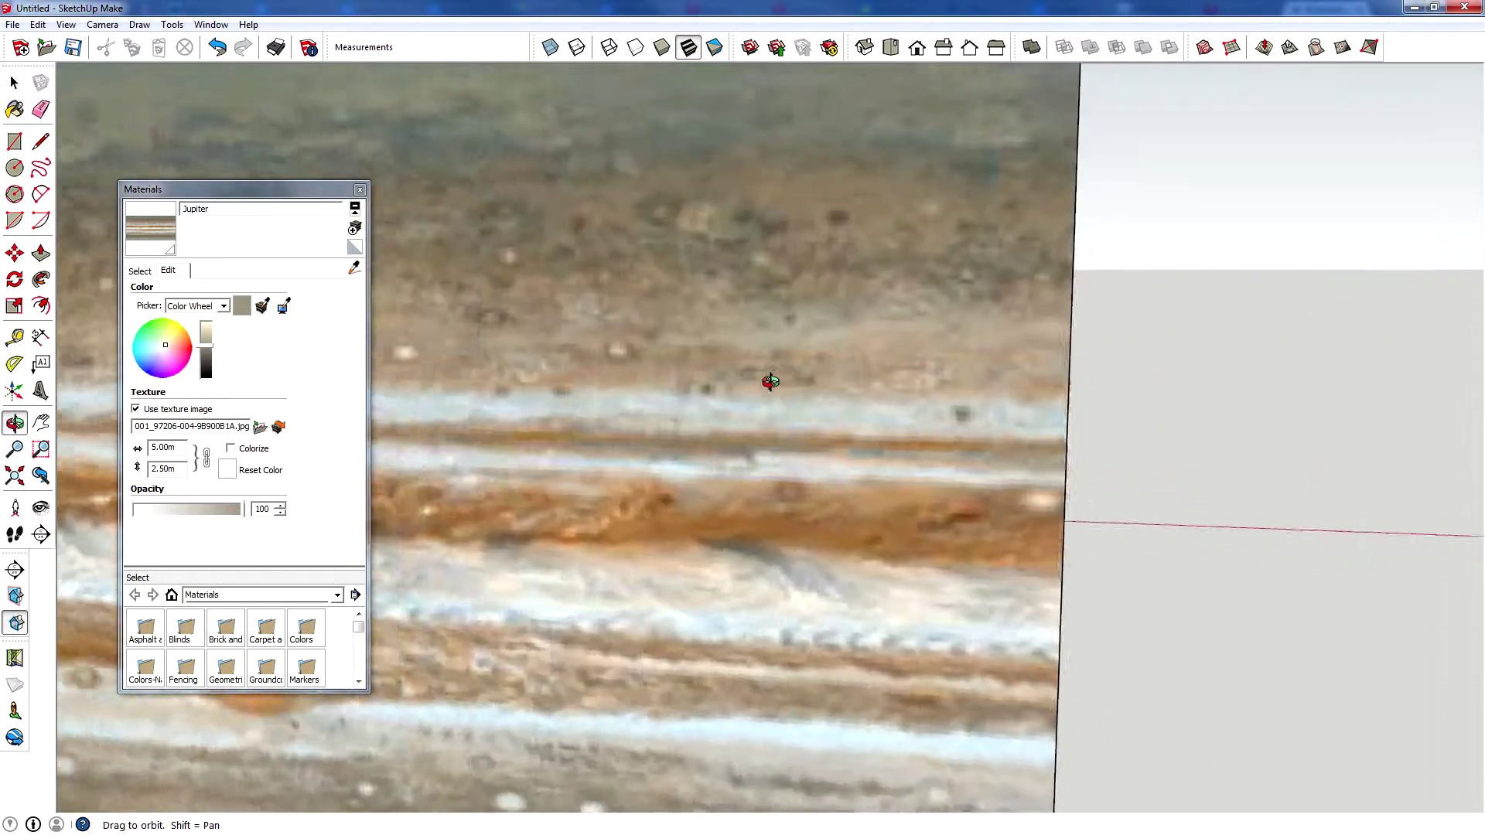
key("b")
key("alt")
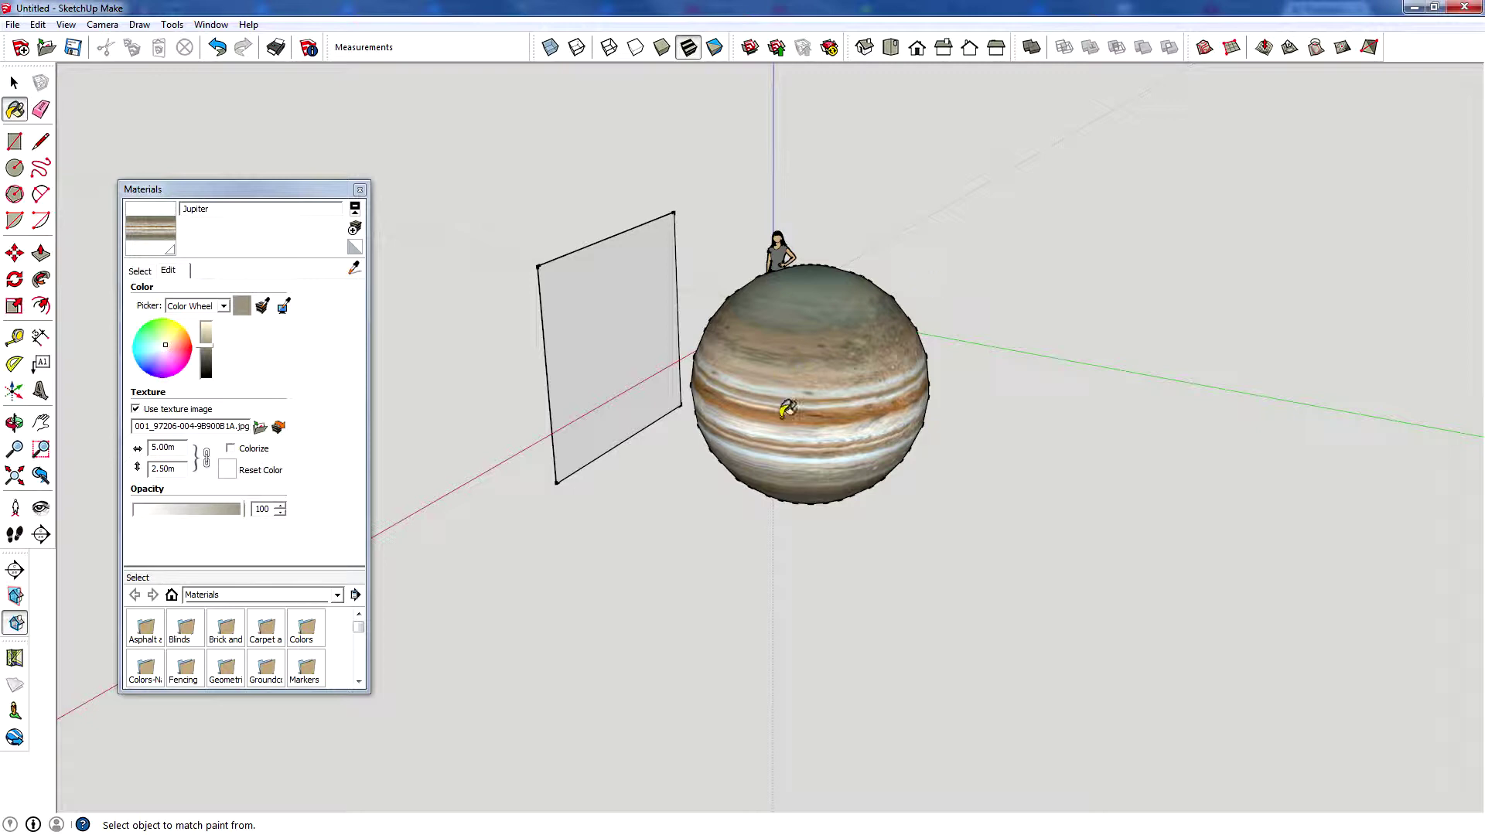
scroll(857, 368, "up", 4)
middle_click_drag(848, 364, 1237, 272)
scroll(914, 462, "down", 4)
middle_click_drag(914, 462, 495, 442)
Inspect the painted sphere from its underside, top and rear to check the texture's wrapping near the poles.
scroll(849, 511, "up", 5)
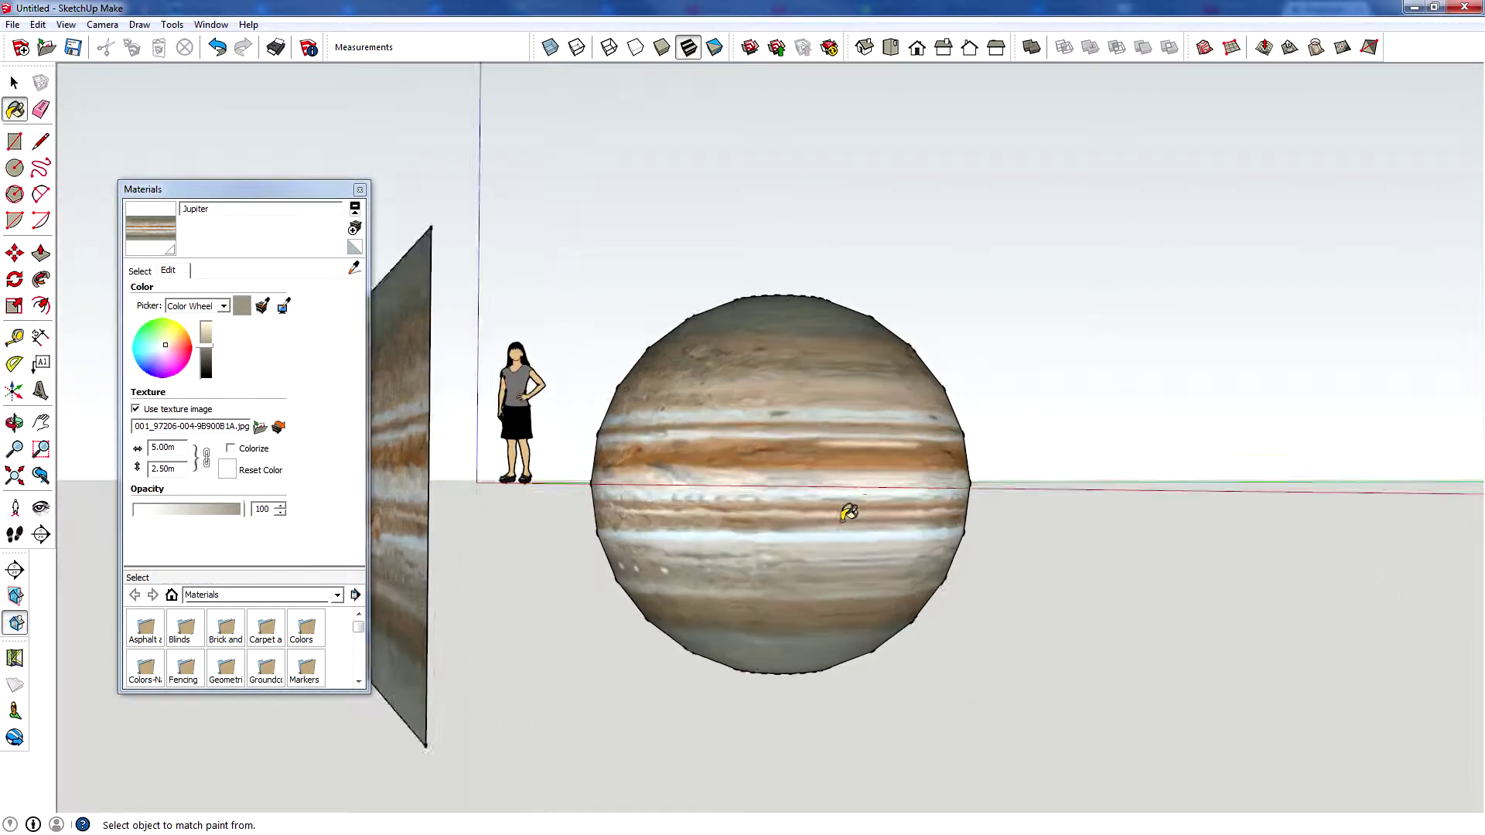
middle_click_drag(742, 536, 626, 424)
scroll(875, 474, "down", 3)
scroll(712, 405, "up", 2)
middle_click_drag(711, 405, 514, 294)
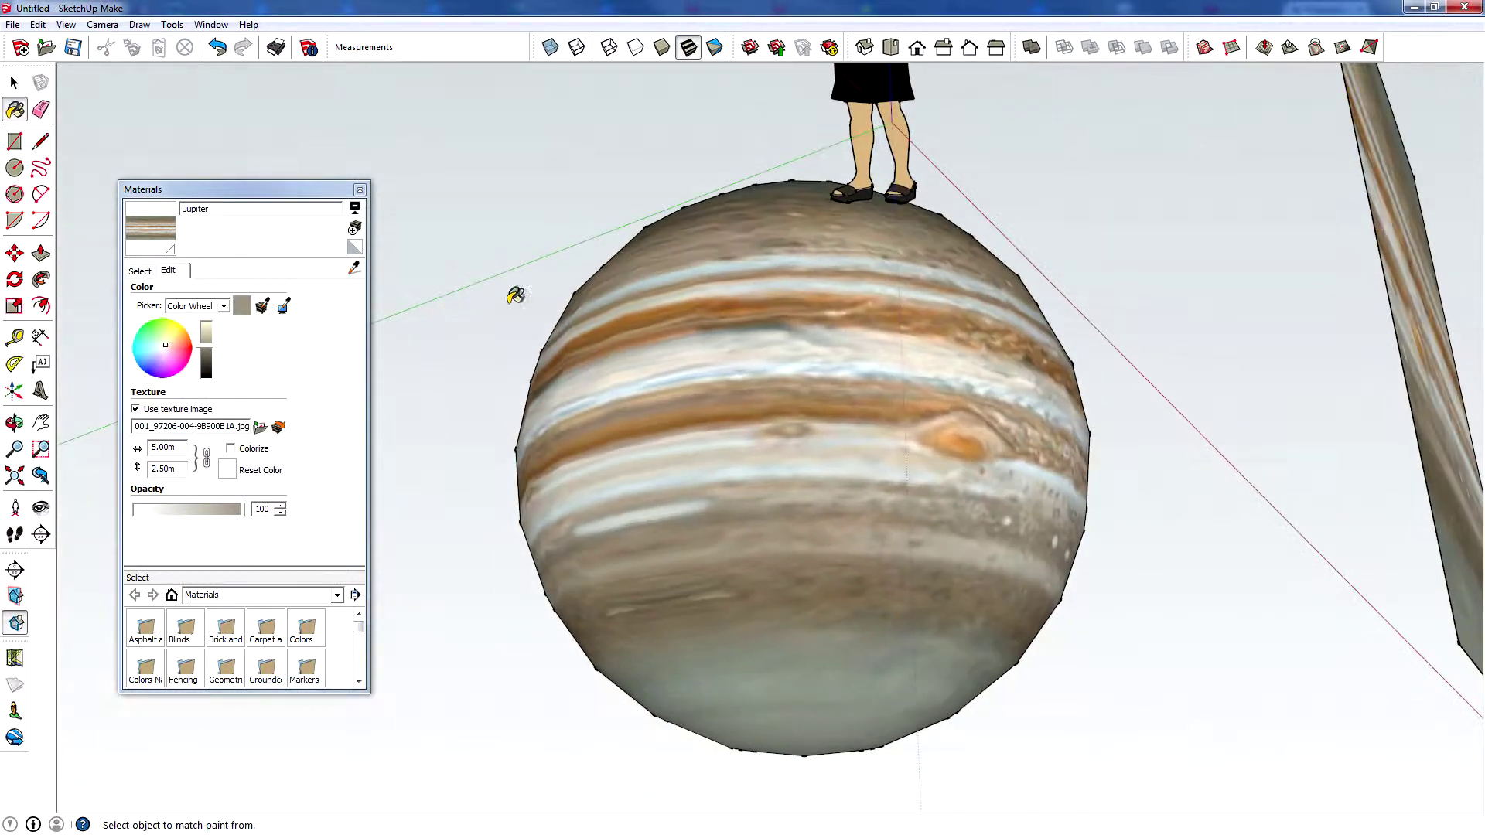
scroll(572, 306, "down", 4)
middle_click_drag(629, 298, 671, 433)
middle_click_drag(698, 257, 679, 355)
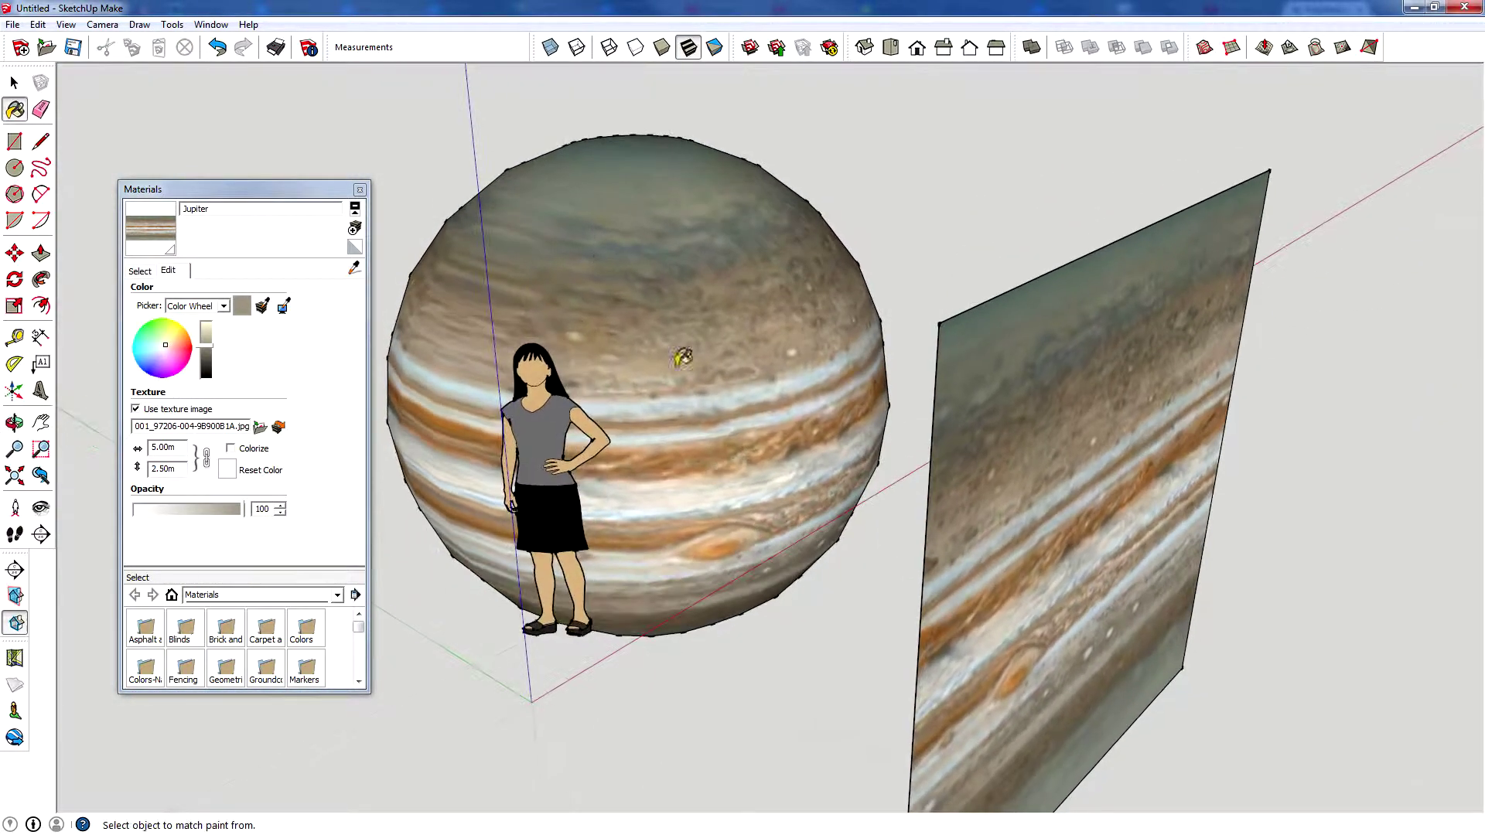
scroll(597, 222, "up", 3)
scroll(596, 222, "down", 3)
middle_click_drag(596, 222, 1090, 399)
scroll(1139, 201, "up", 3)
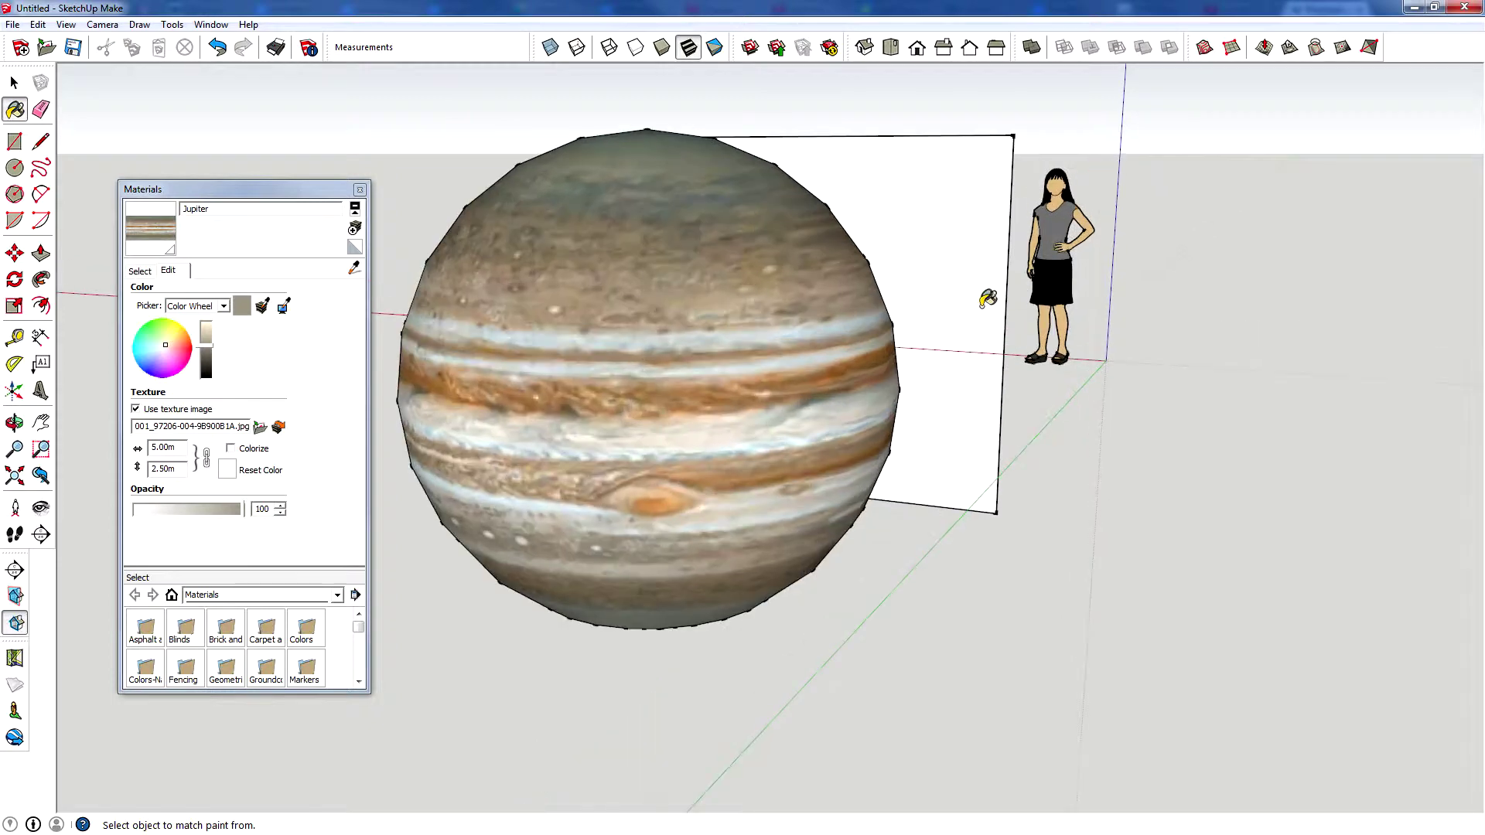
scroll(988, 298, "down", 2)
scroll(755, 301, "up", 2)
middle_click_drag(756, 301, 746, 418)
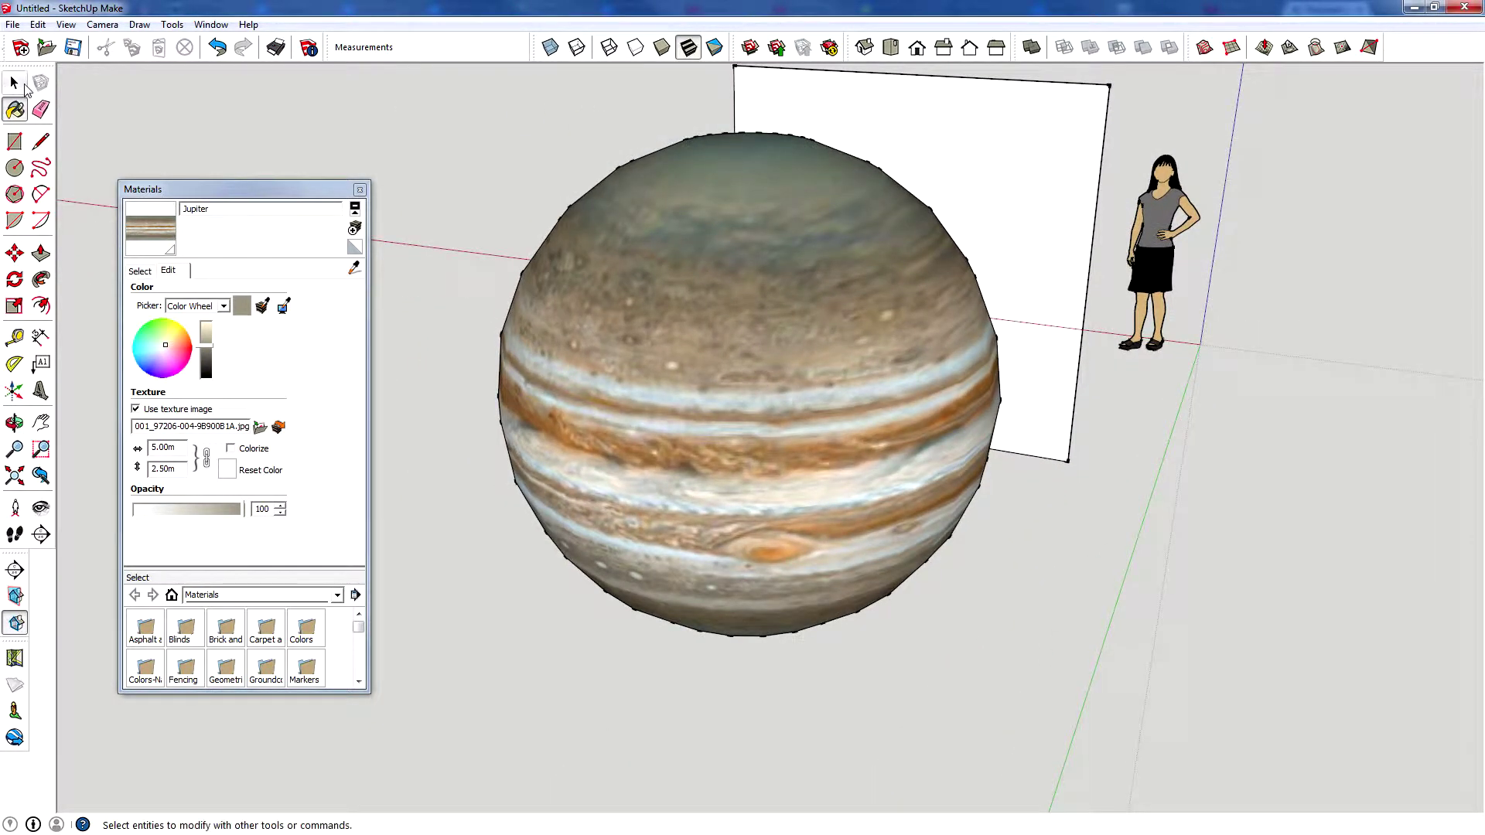